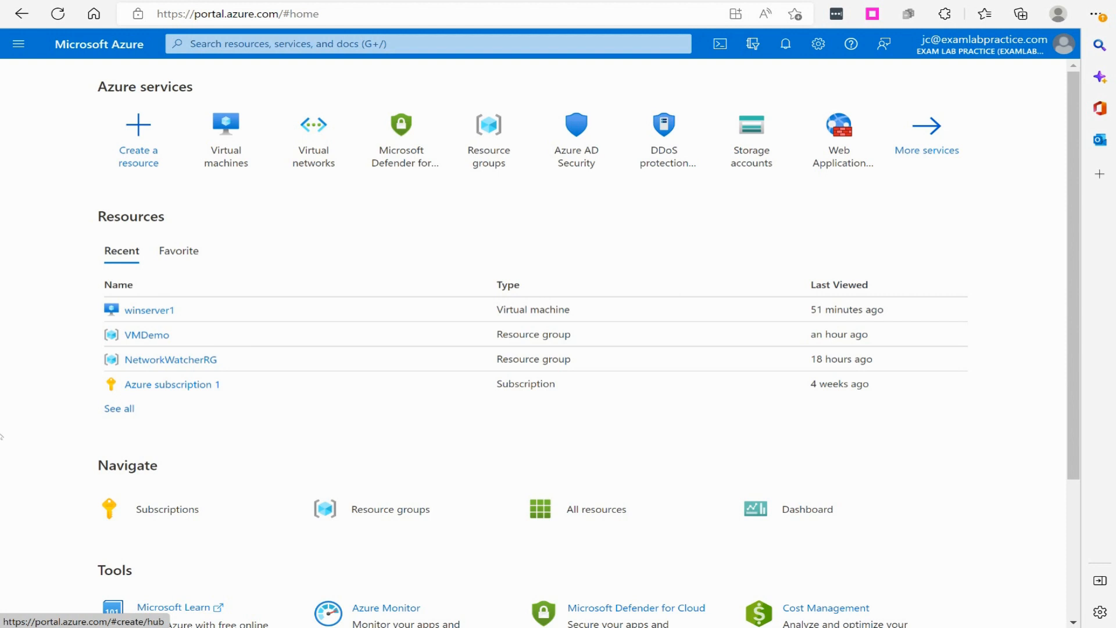
Open the Updates page of the winserver1 virtual machine
left_click(18, 43)
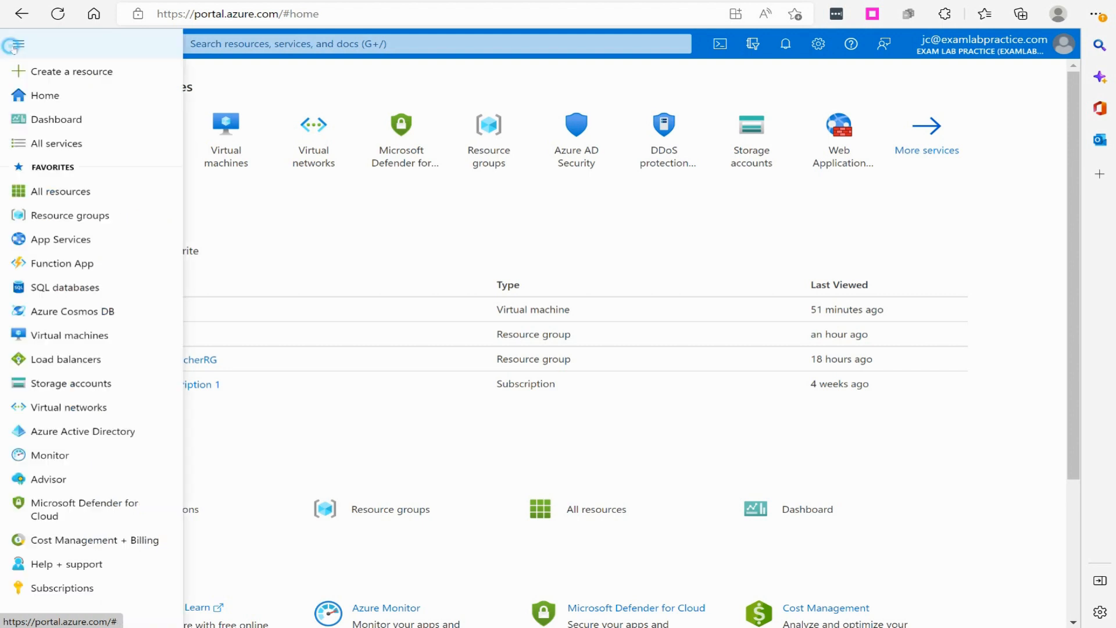
left_click(70, 338)
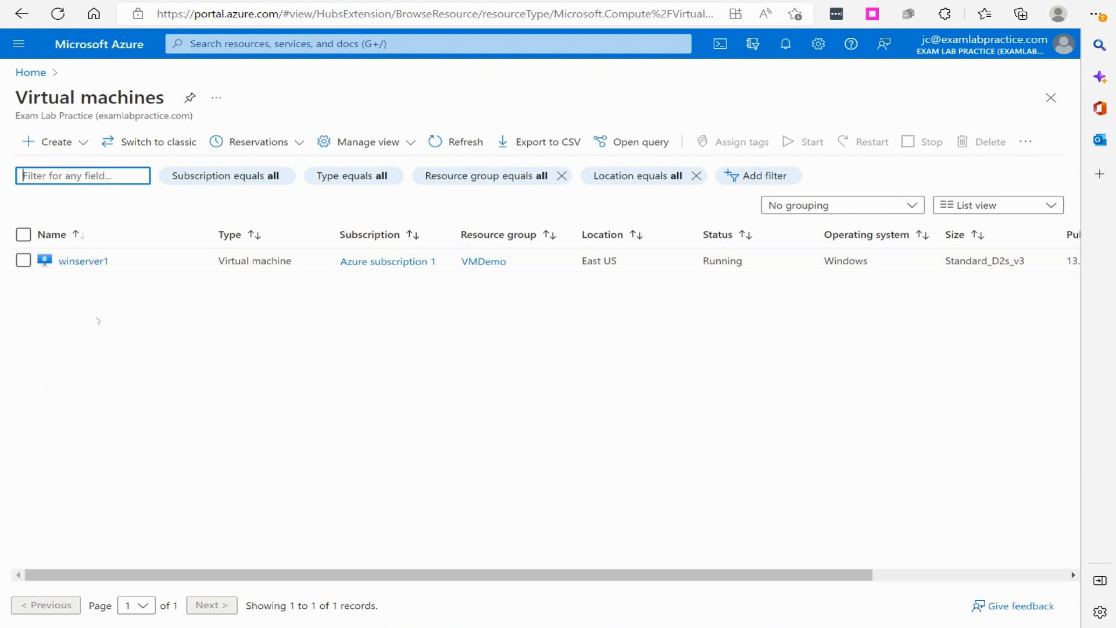
left_click(100, 262)
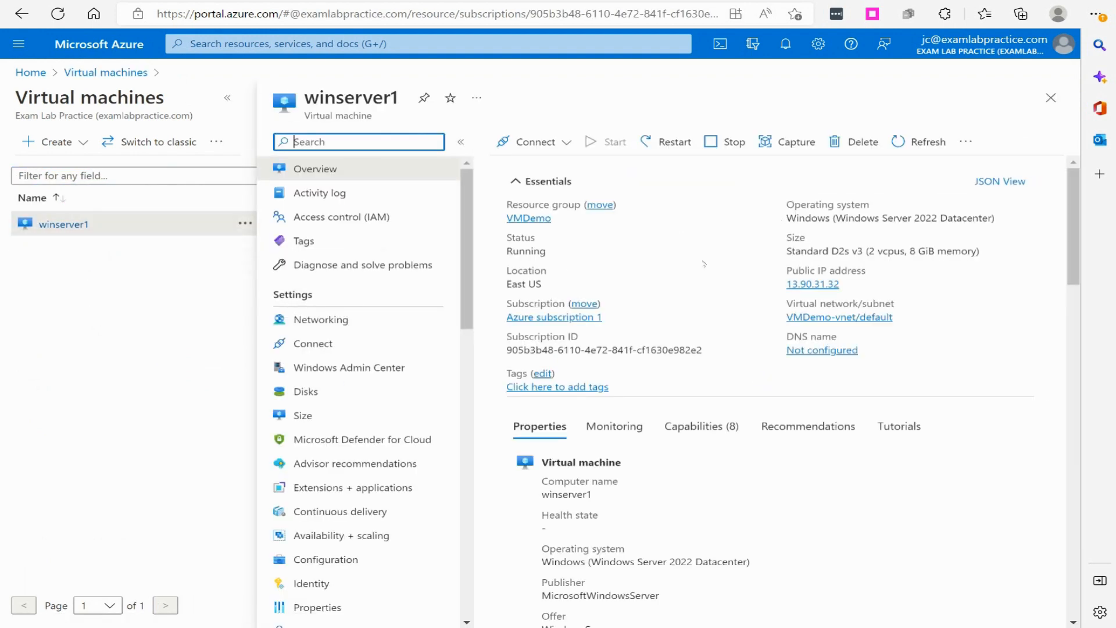
scroll(360, 347, "down", 5)
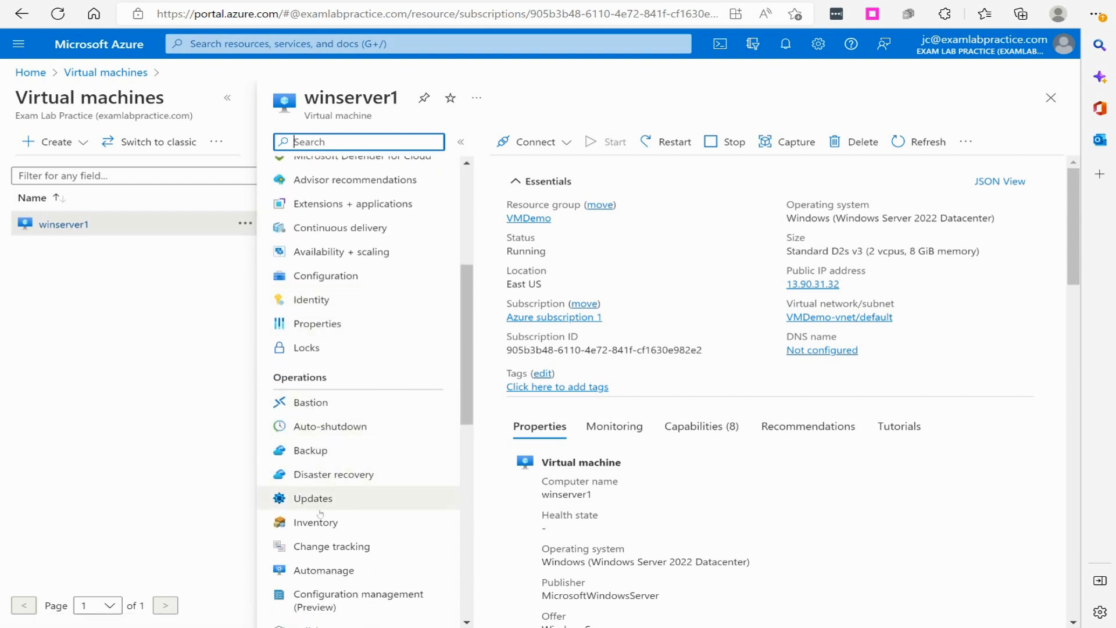
left_click(303, 499)
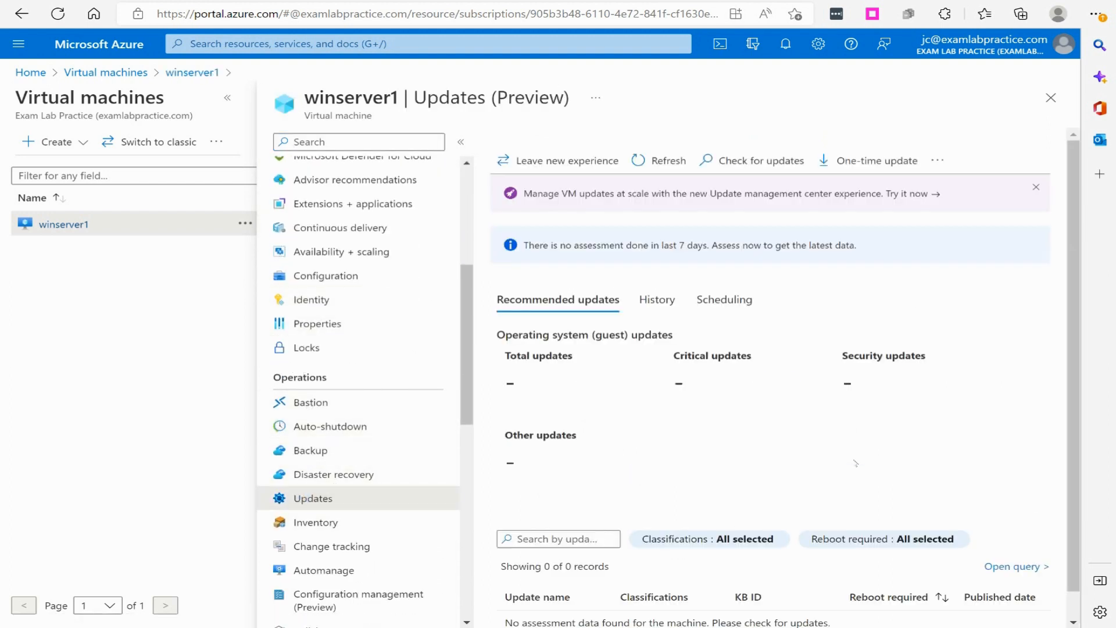
Look over winserver1's recommended updates, leave the new experience, and open Updates using Automation
scroll(728, 281, "down", 2)
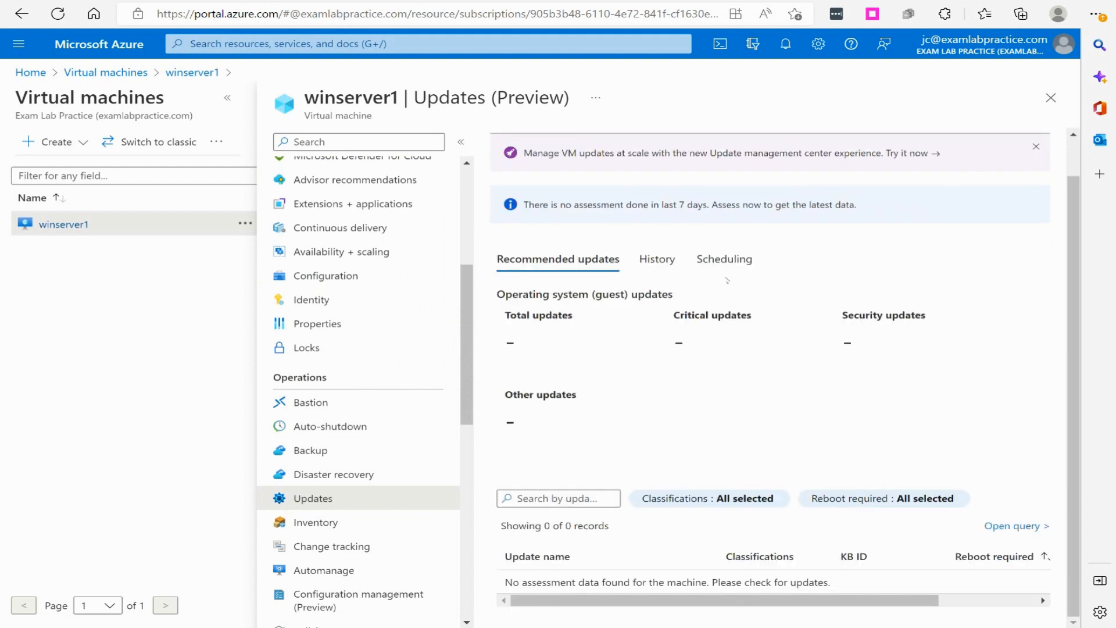
scroll(727, 280, "up", 2)
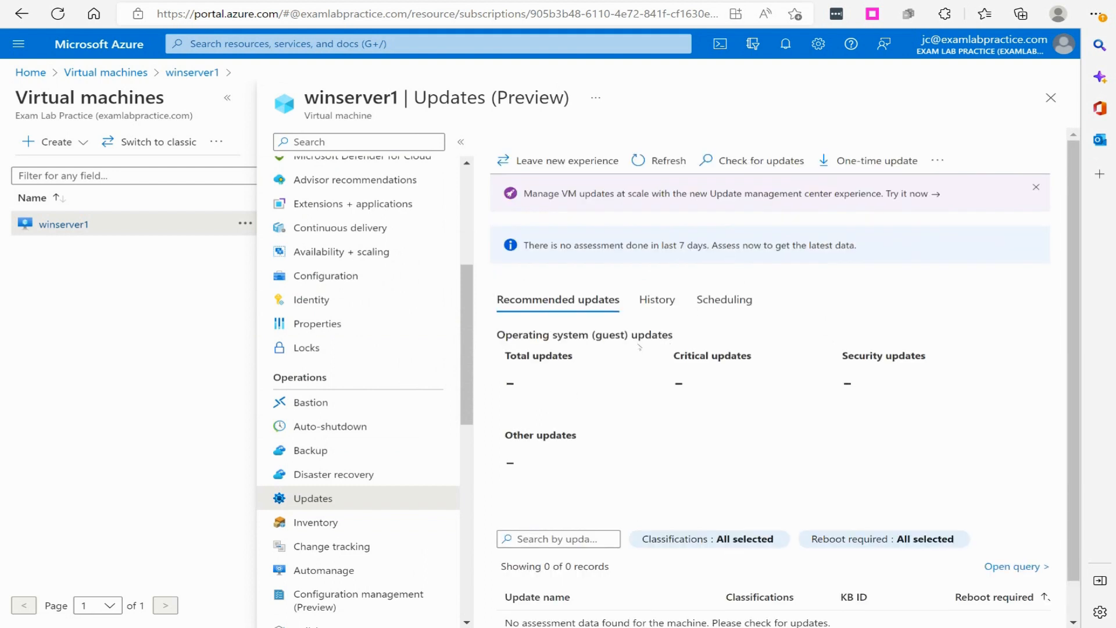
scroll(758, 486, "down", 1)
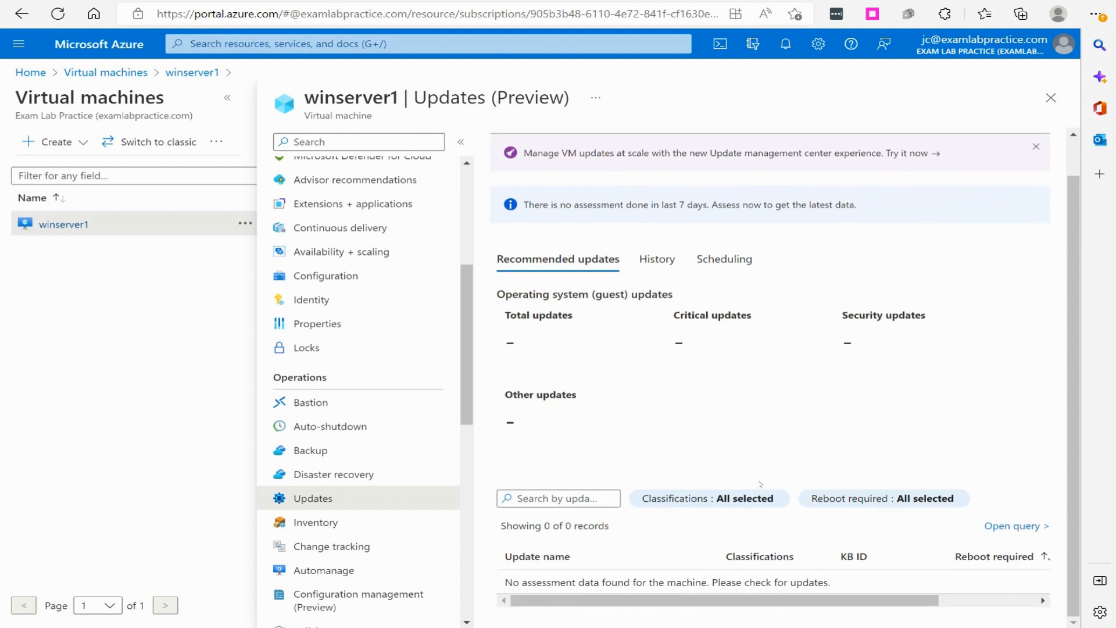
scroll(728, 440, "up", 1)
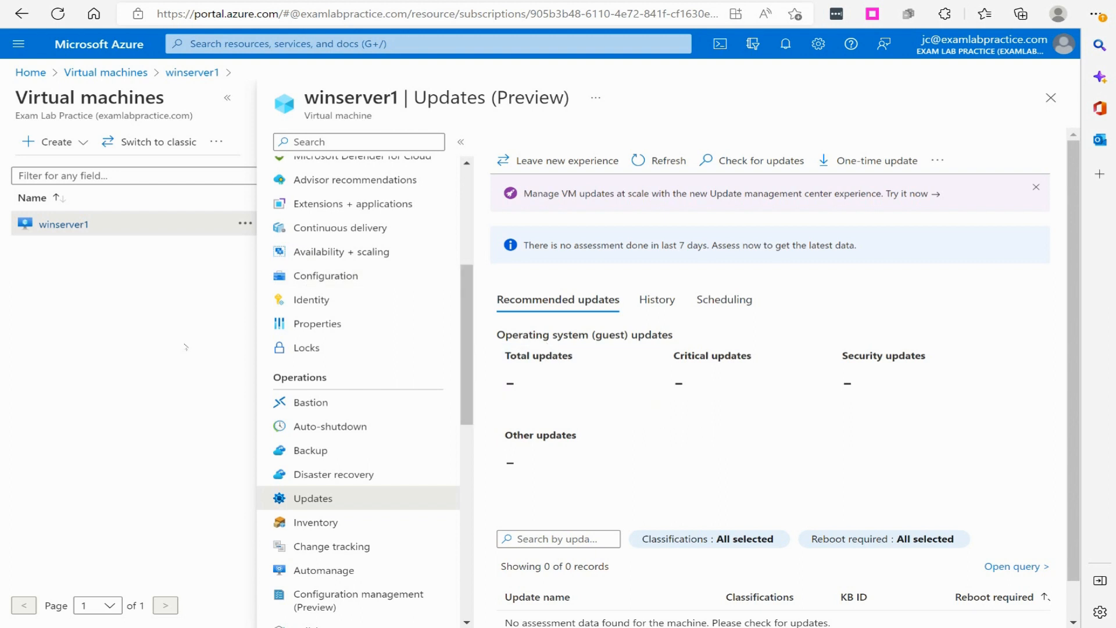
scroll(639, 351, "down", 1)
scroll(637, 354, "up", 1)
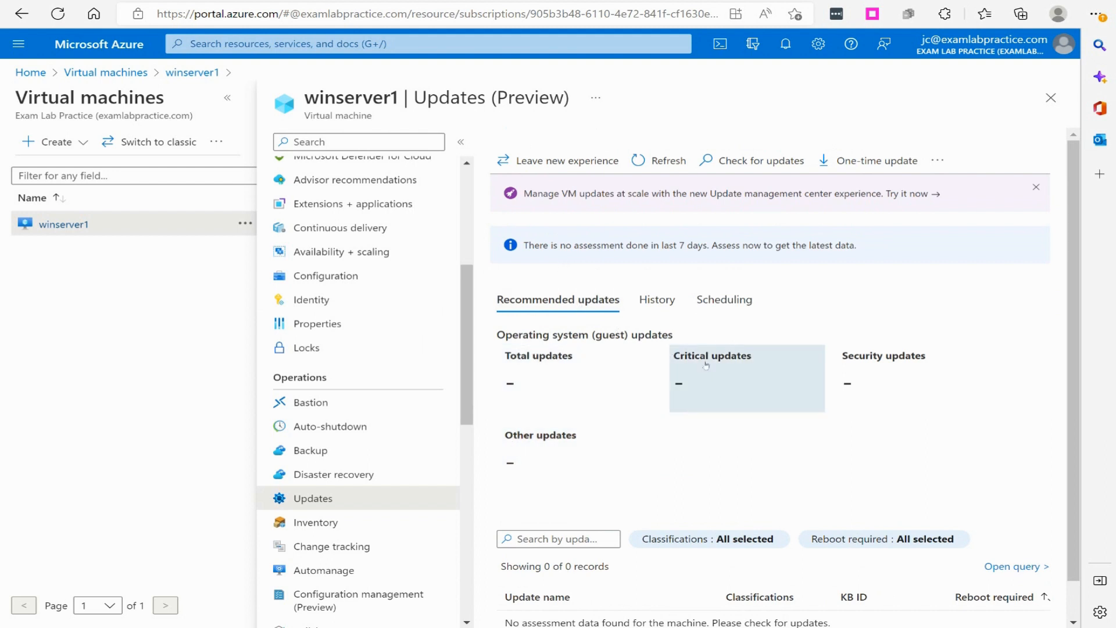
left_click(581, 162)
scroll(668, 407, "down", 2)
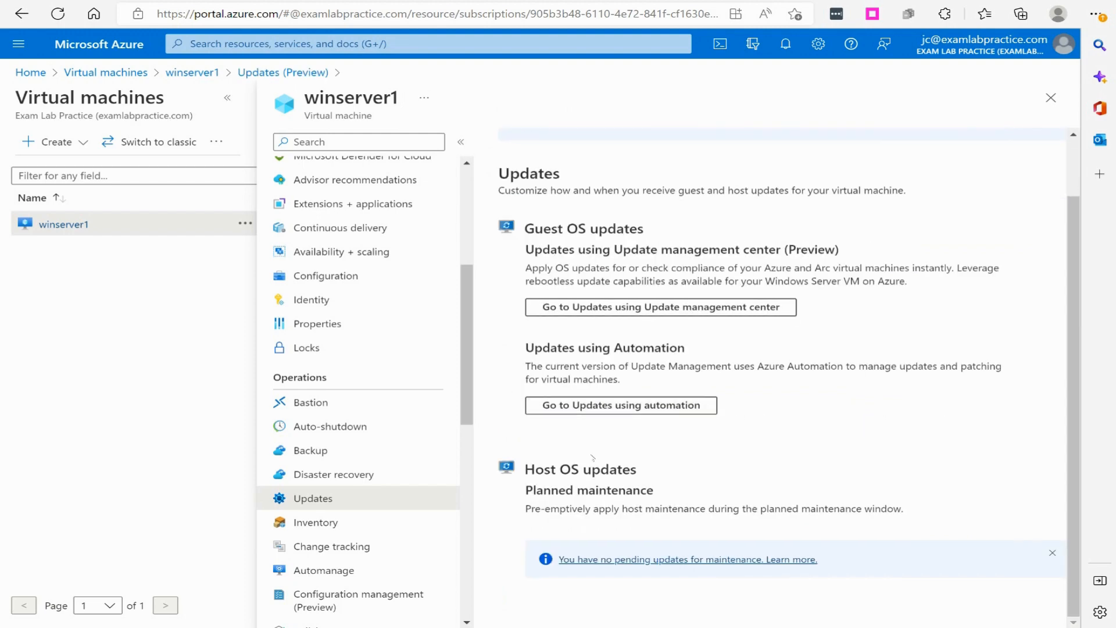
left_click(583, 412)
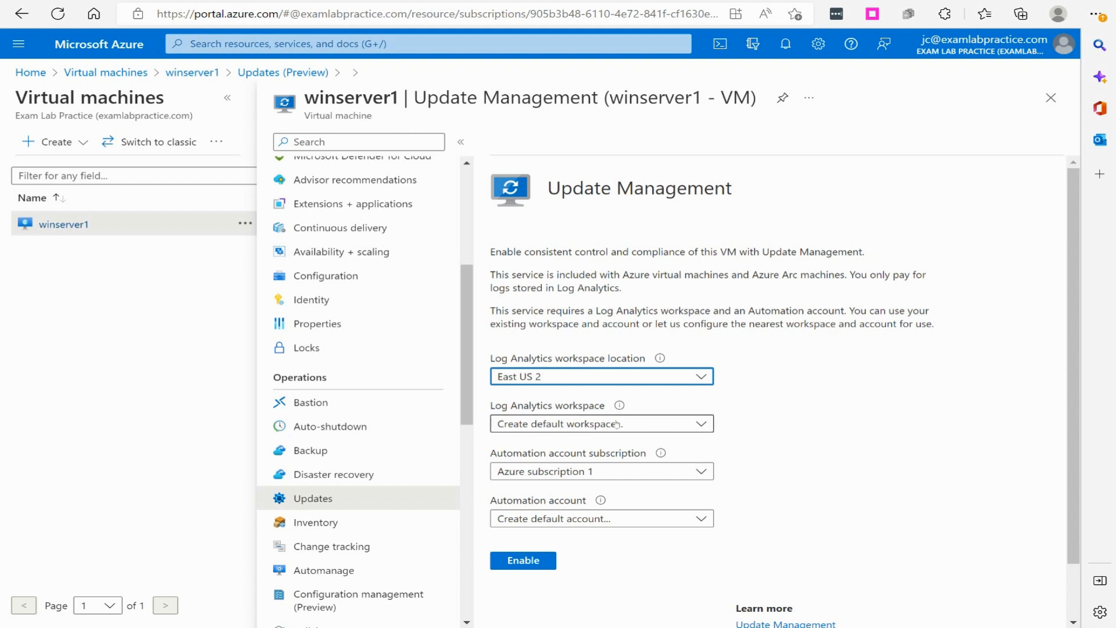
Return to winserver1's Updates page and go to Updates using Update management center
left_click(325, 498)
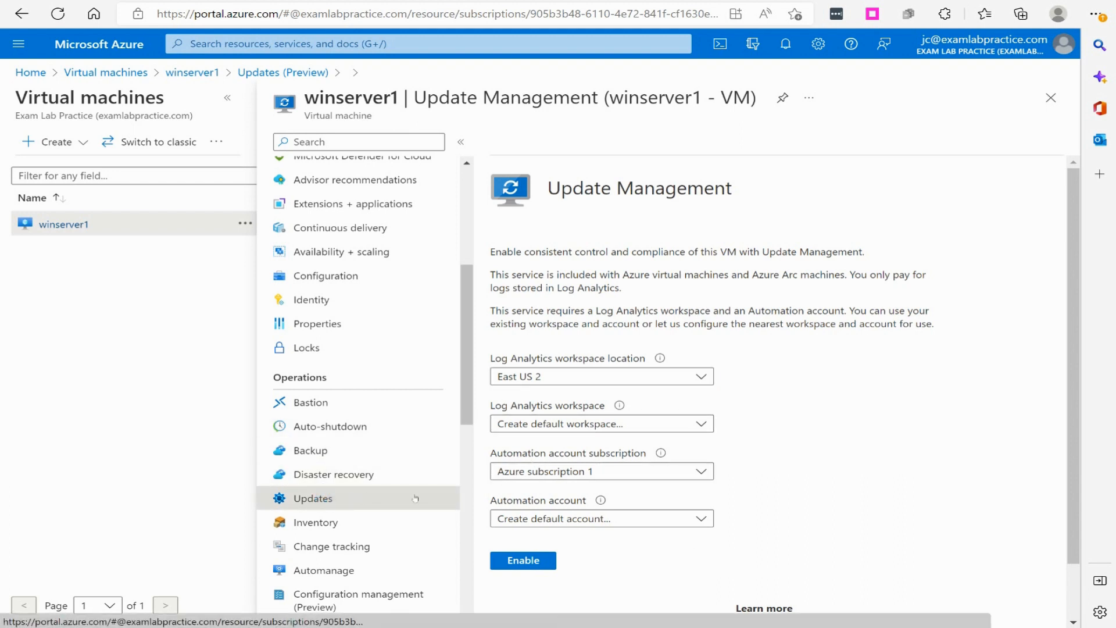
left_click(351, 472)
left_click(350, 499)
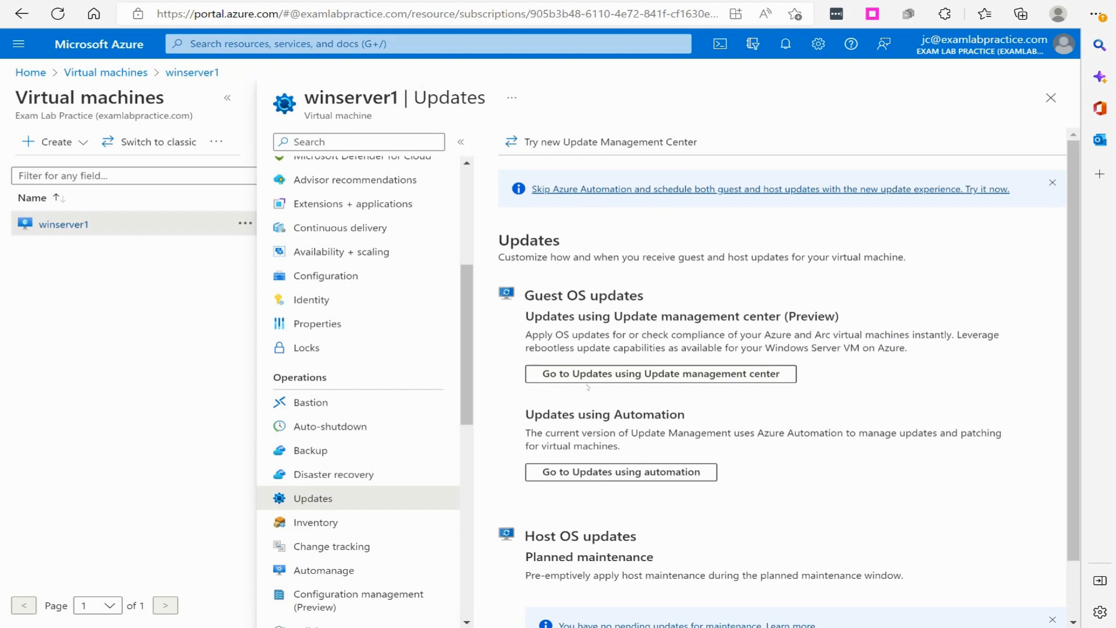
left_click(697, 374)
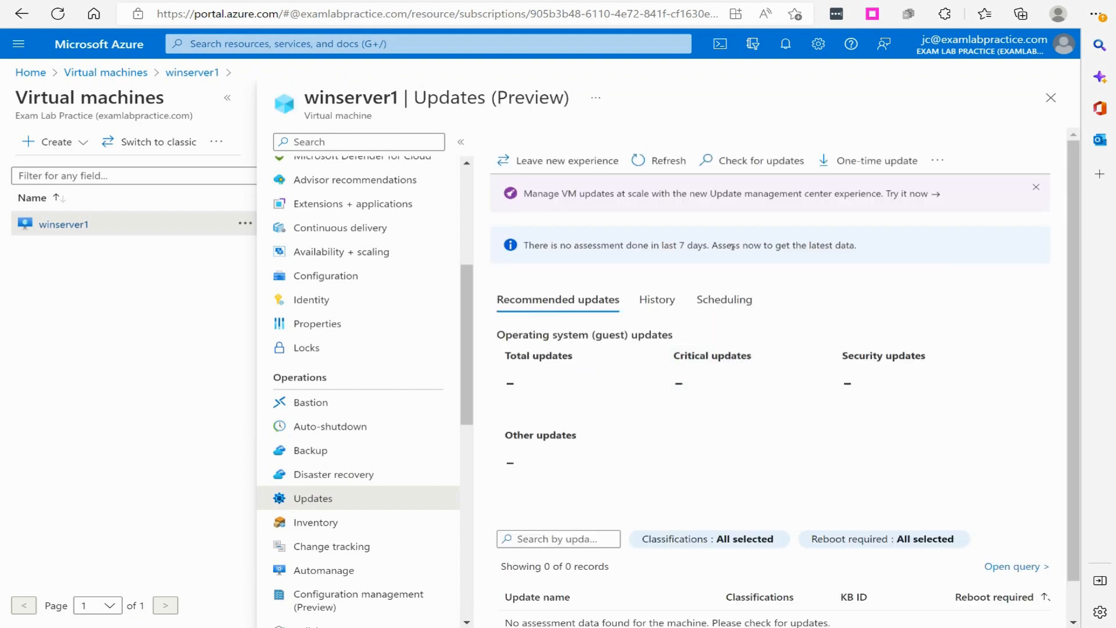
Check winserver1 for updates by triggering an assessment, and dismiss the resulting notification
scroll(656, 254, "down", 1)
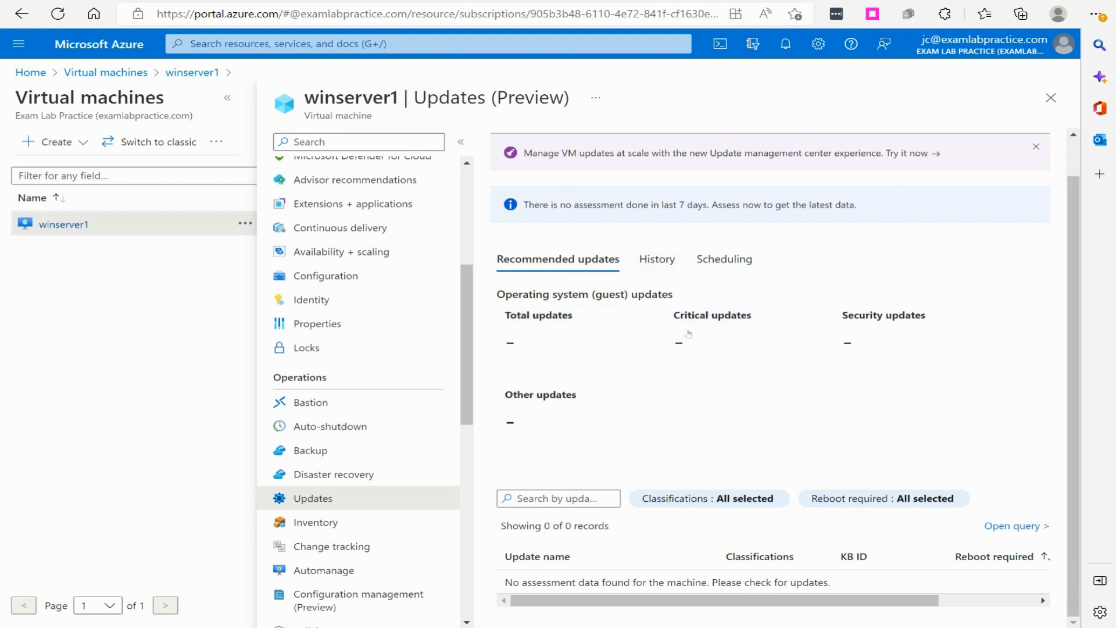
scroll(650, 373, "up", 1)
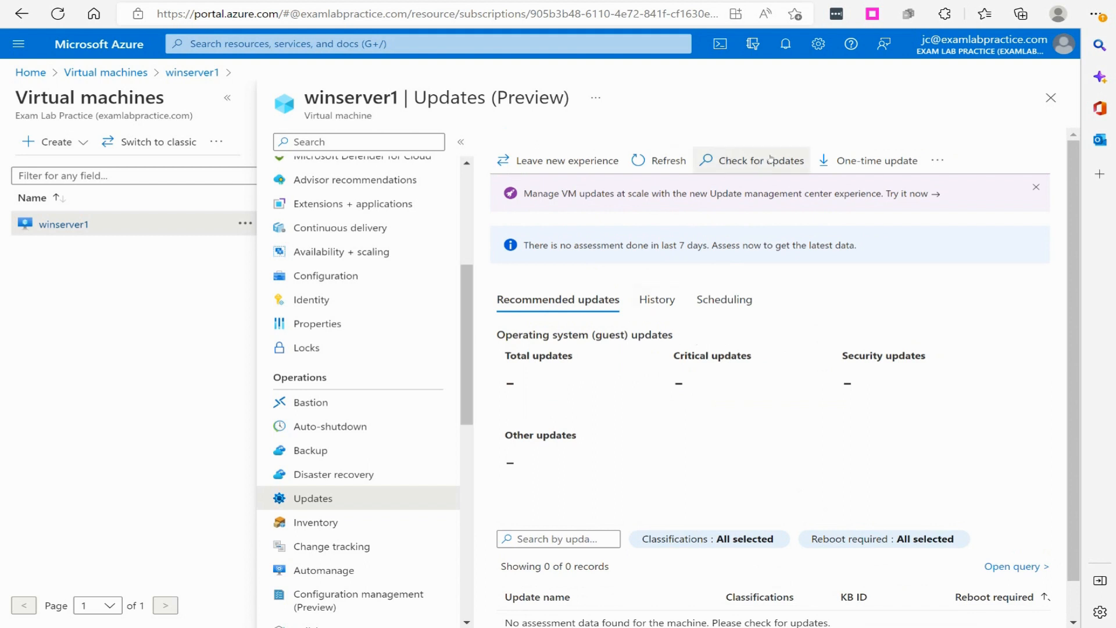
left_click(739, 161)
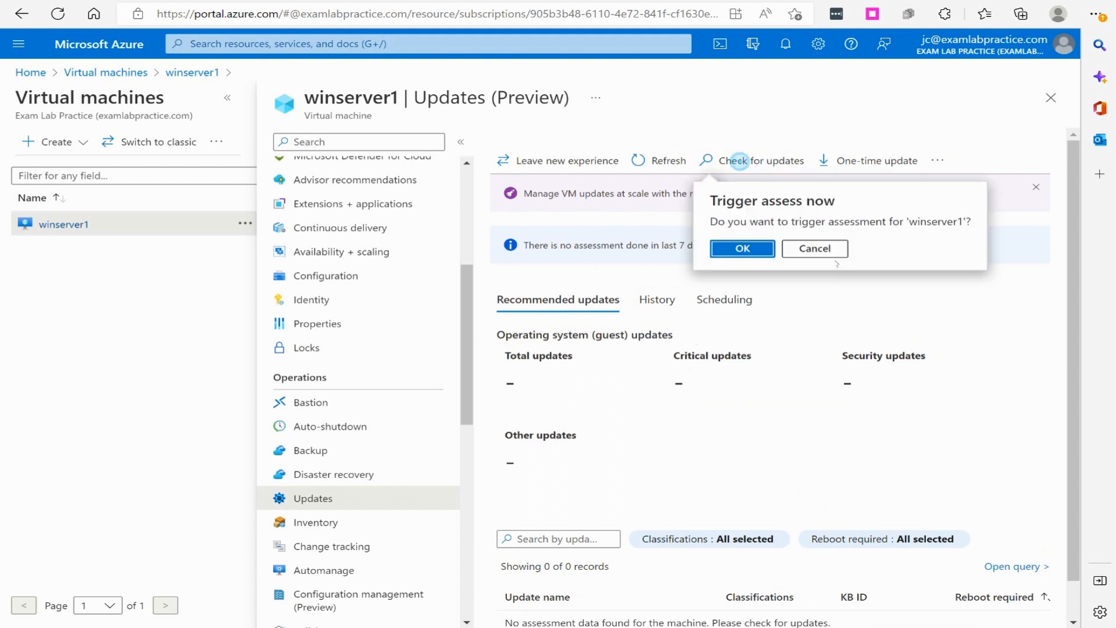
left_click(733, 254)
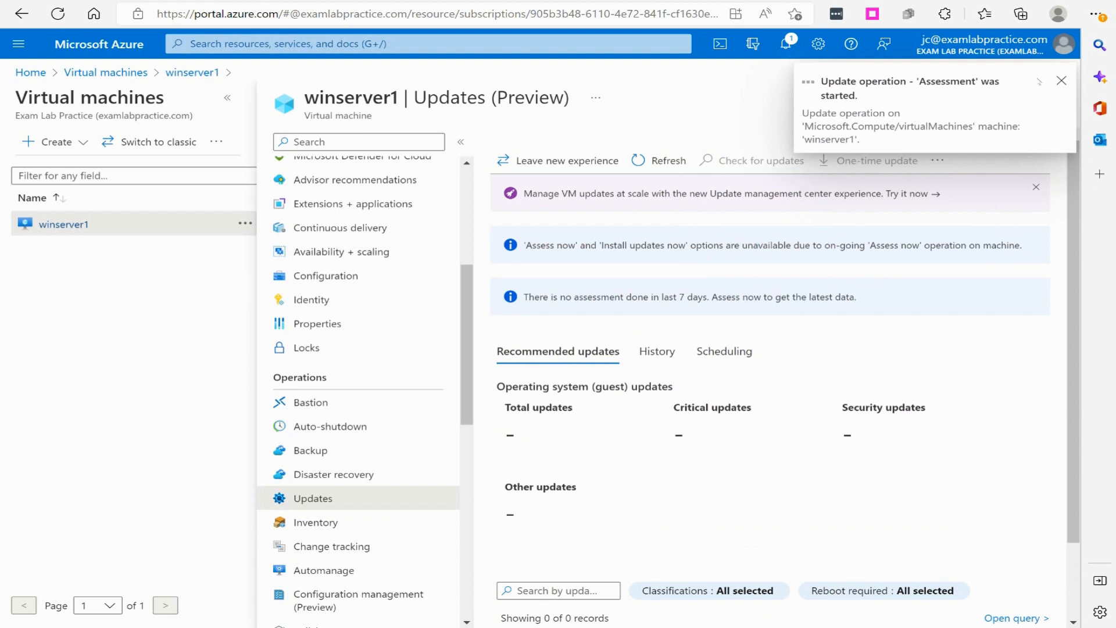
left_click(1059, 80)
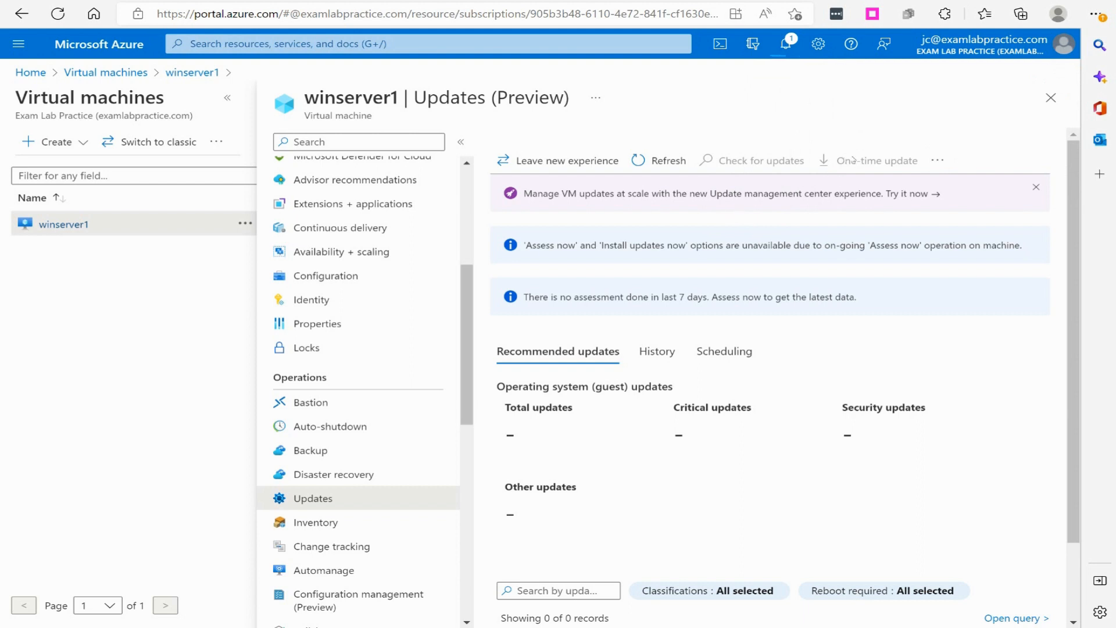
Open Schedule updates for winserver1 and review the Basics settings of the maintenance configuration form
left_click(937, 159)
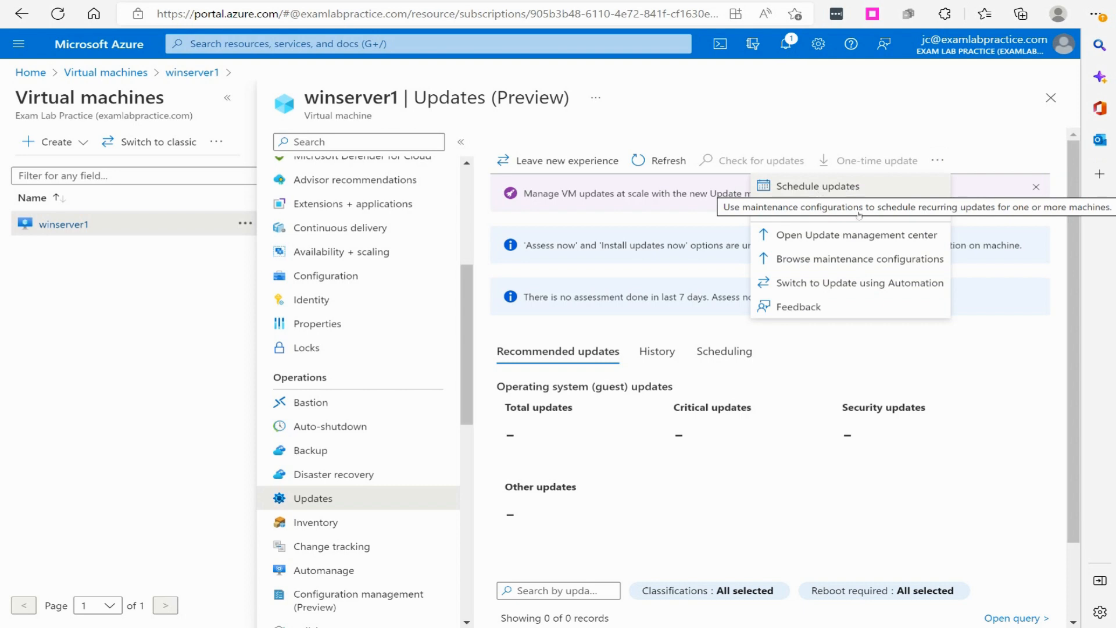
left_click(818, 187)
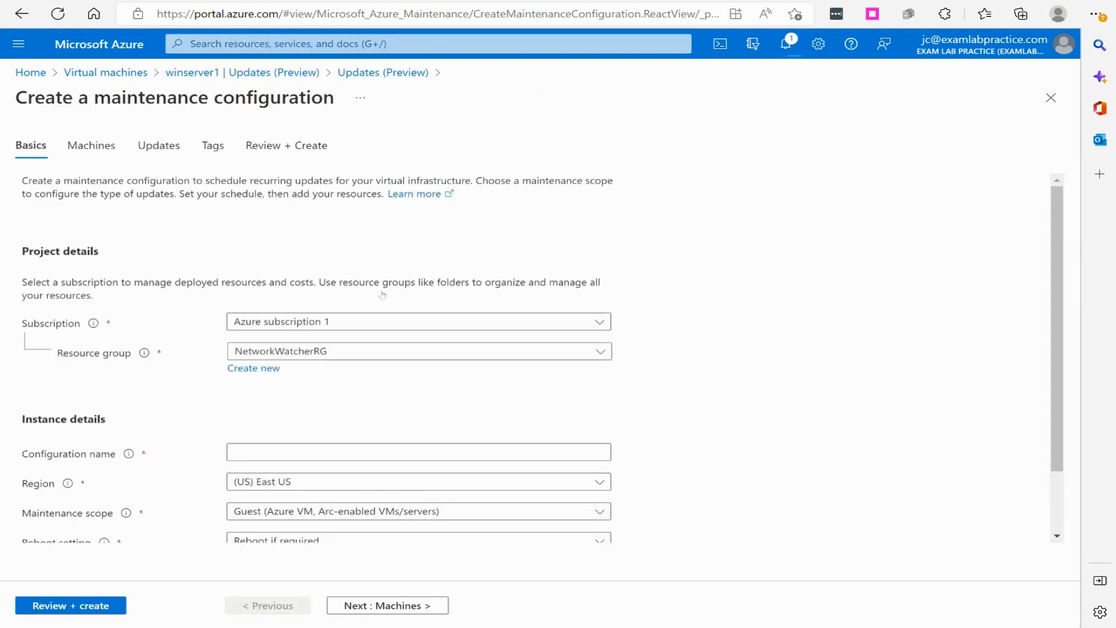
scroll(390, 308, "down", 2)
scroll(401, 324, "up", 2)
scroll(336, 249, "down", 2)
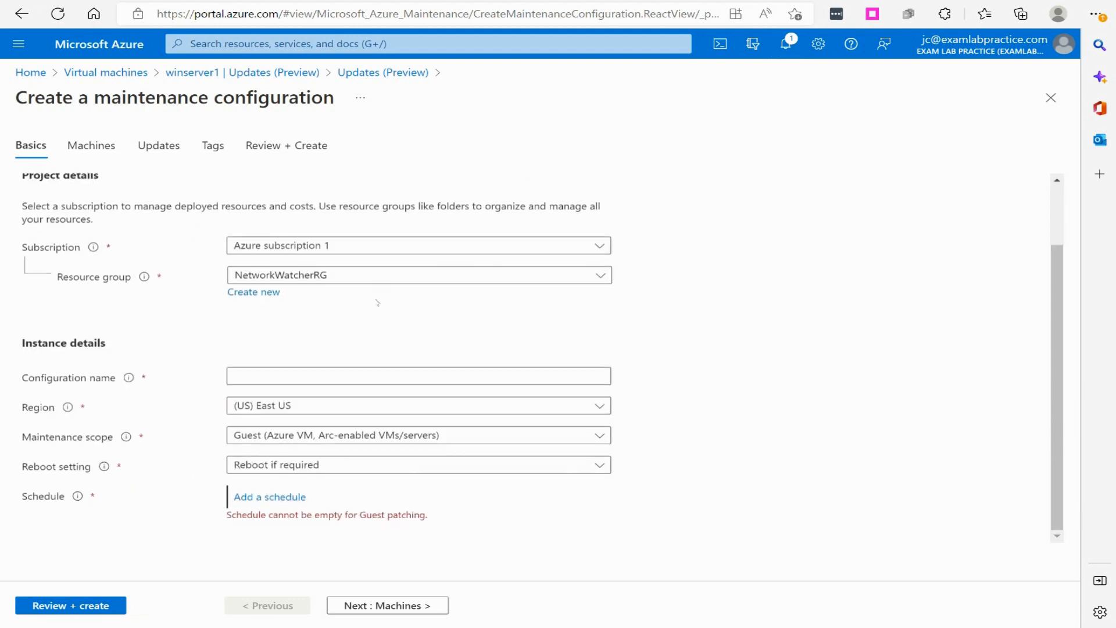
scroll(223, 207, "up", 2)
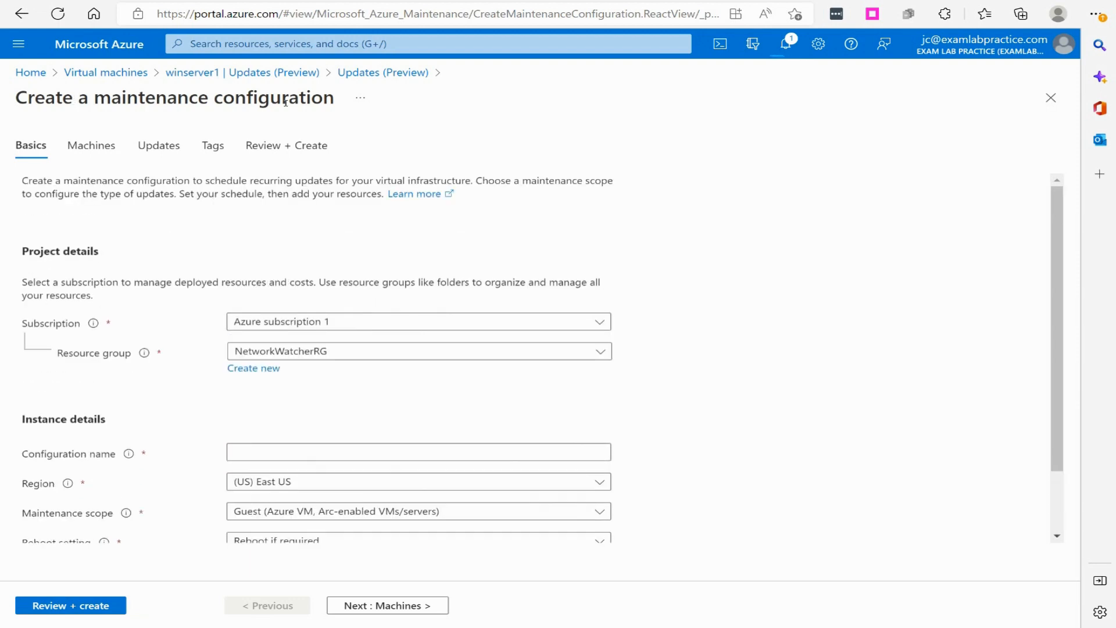
Leave the maintenance configuration form and review winserver1's assessment status under Updates using Update management center
left_click(201, 73)
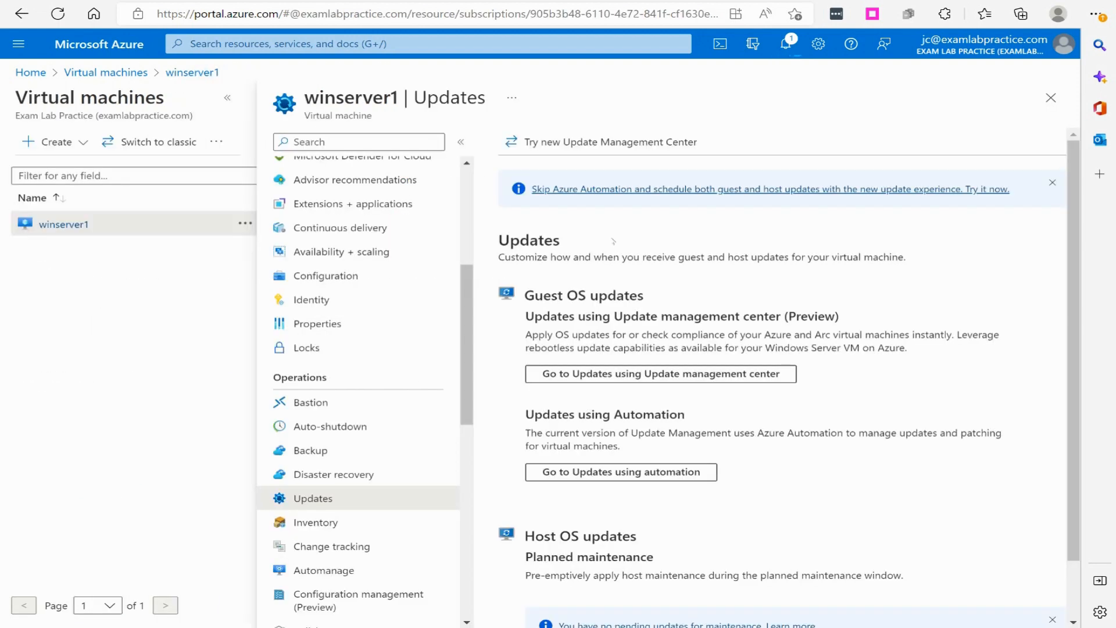
left_click(639, 375)
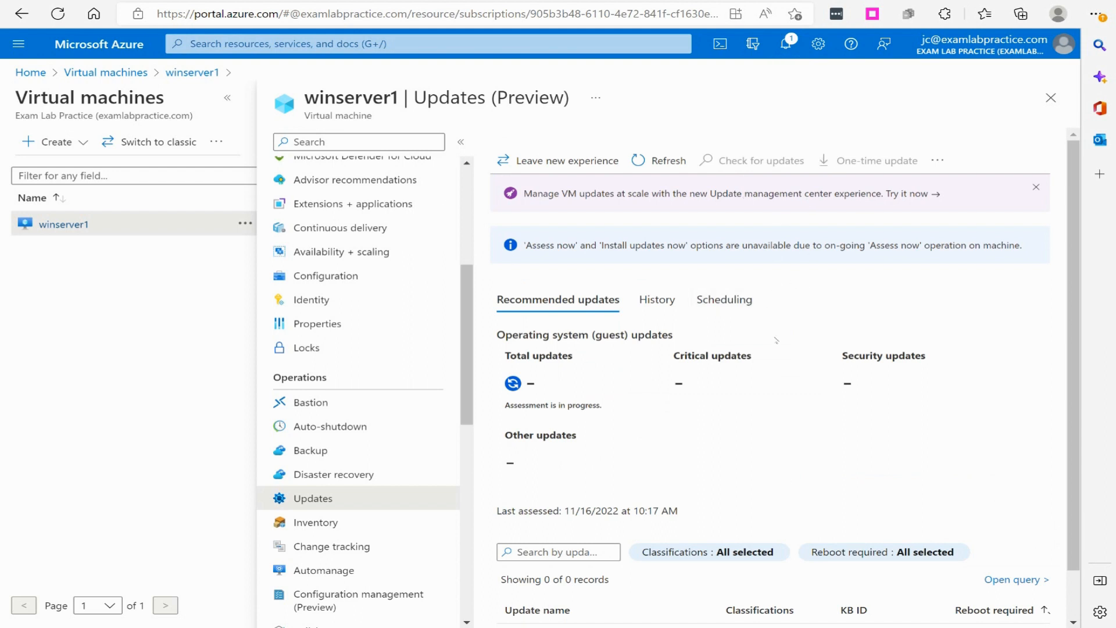
scroll(776, 340, "down", 1)
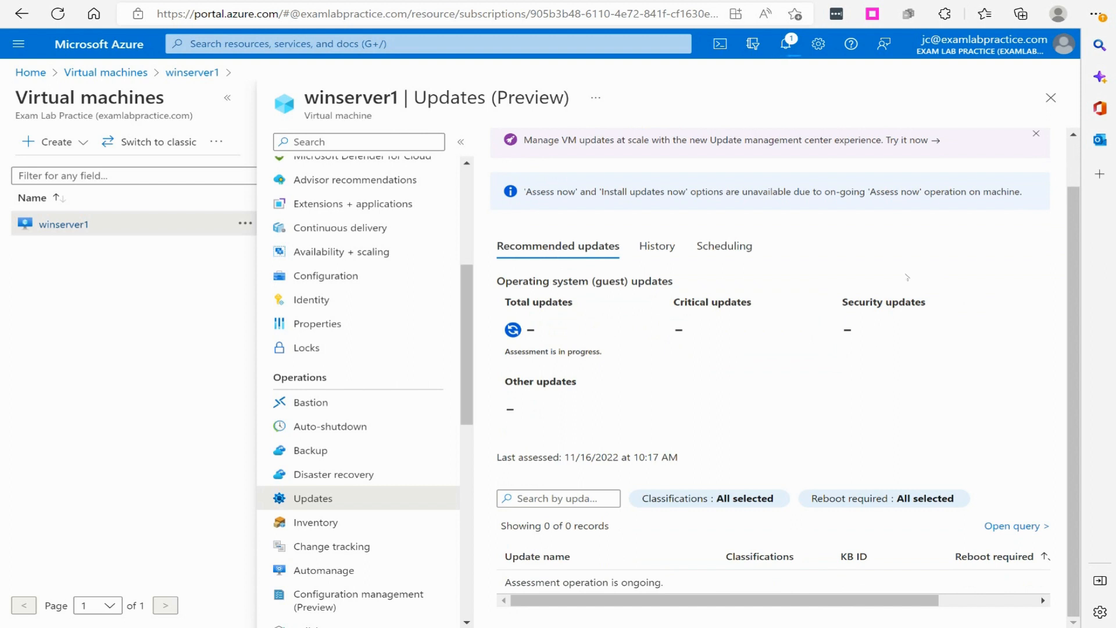
scroll(904, 277, "up", 1)
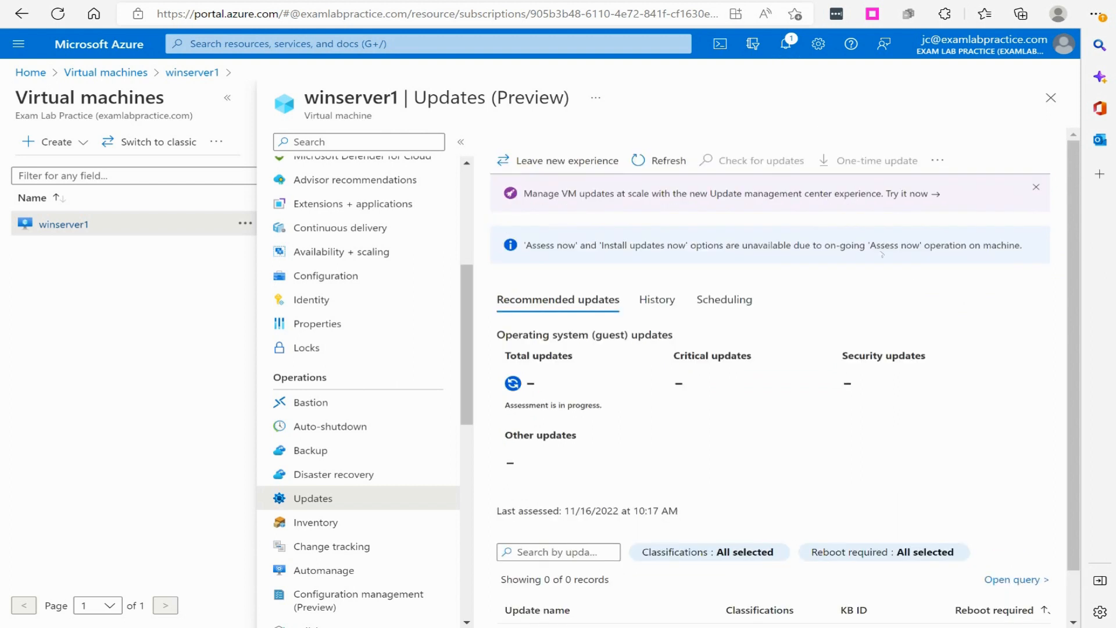
Open the Update management center and examine its overview of machine update status, patch orchestration, installation runs, and pending Windows and Linux updates
left_click(936, 161)
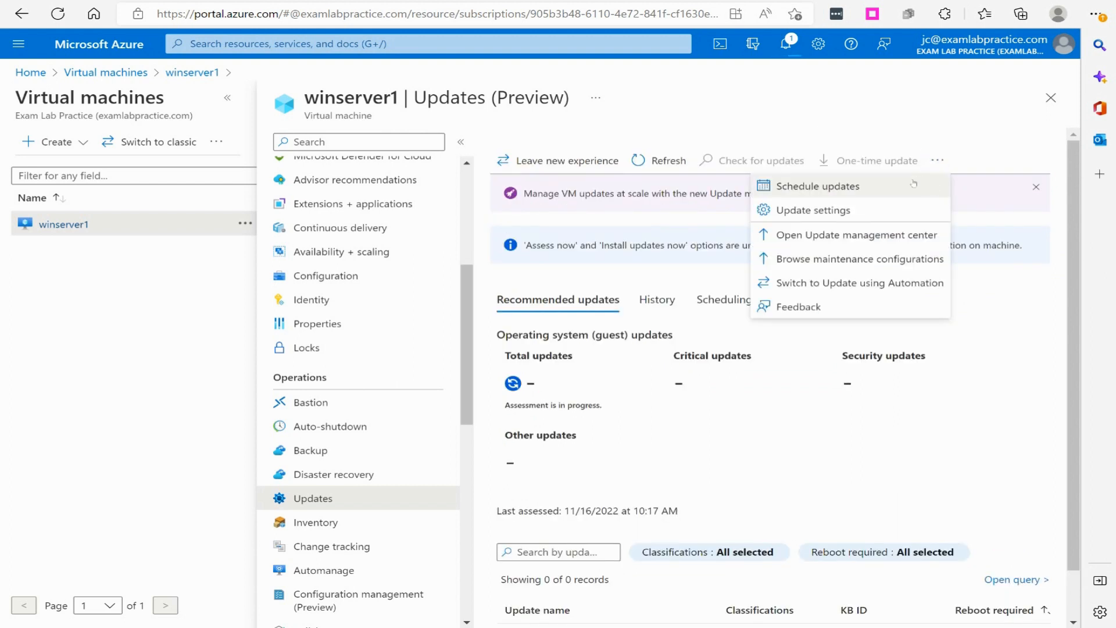
left_click(844, 236)
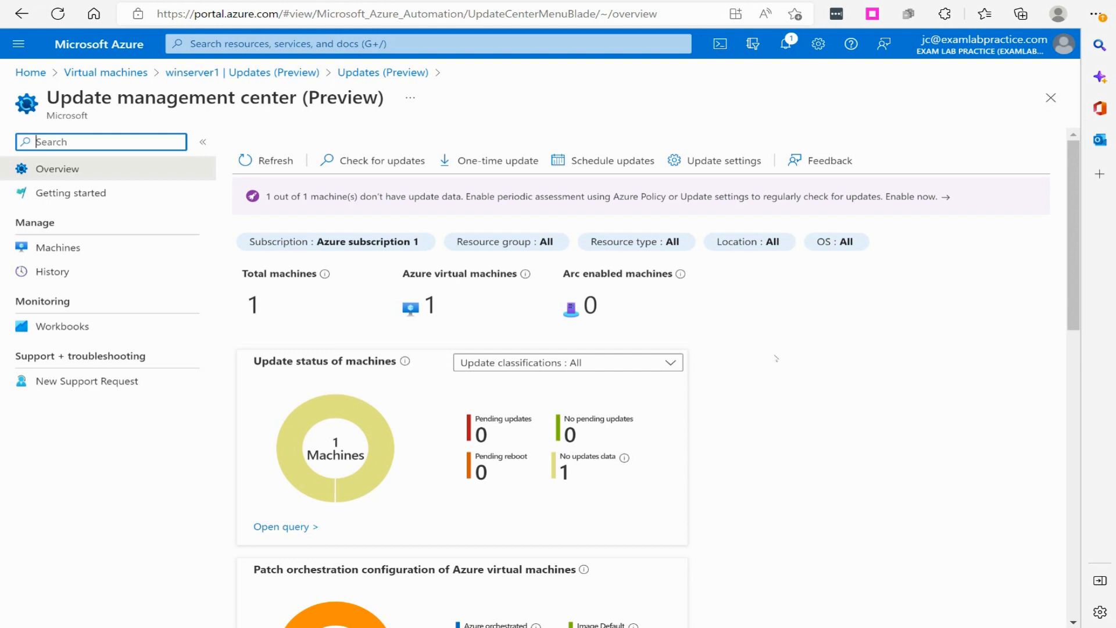
scroll(776, 359, "down", 5)
scroll(772, 354, "up", 2)
scroll(767, 343, "down", 4)
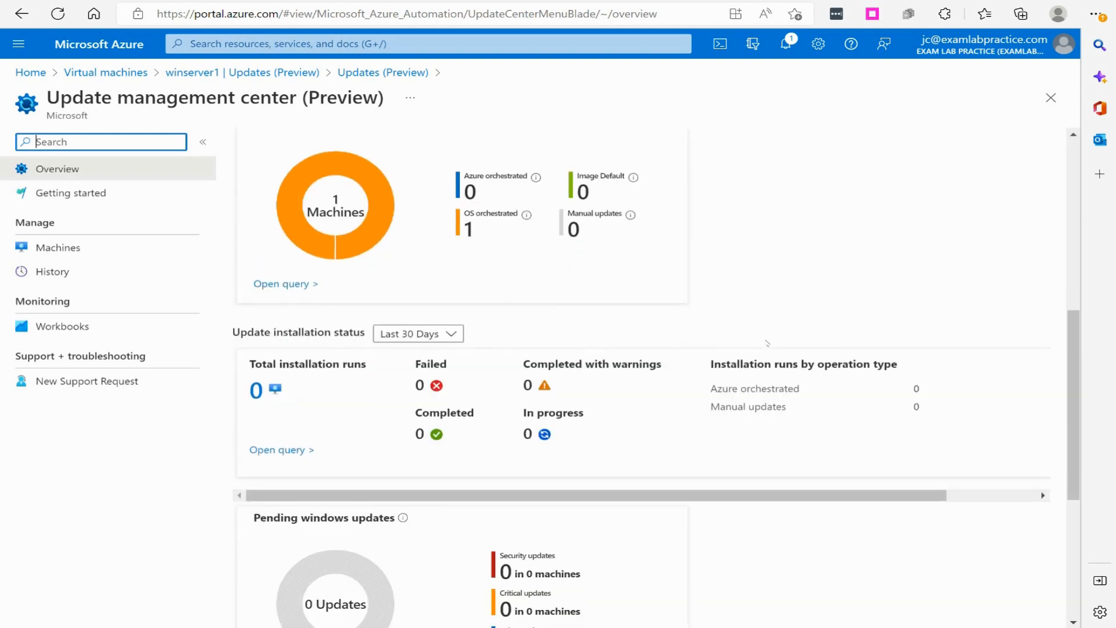
scroll(361, 371, "down", 3)
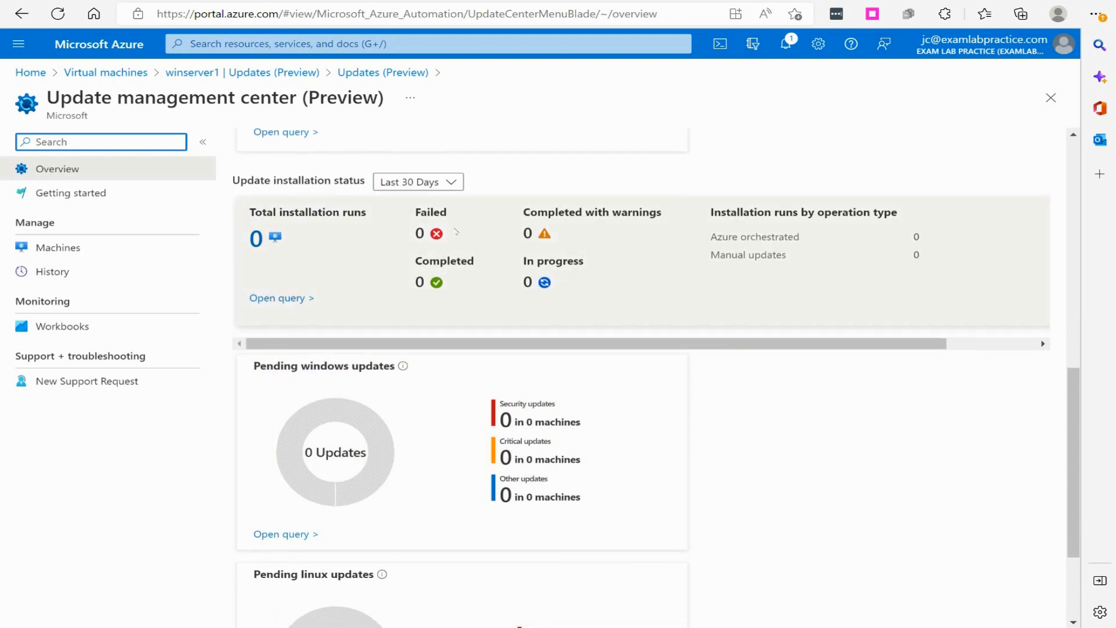
scroll(555, 310, "down", 2)
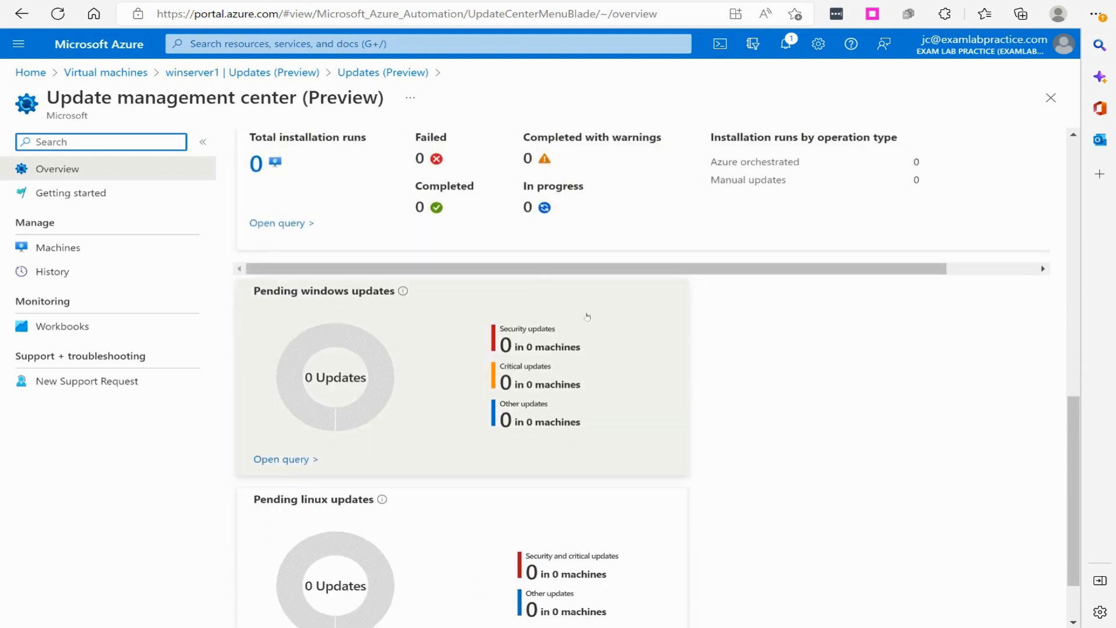
scroll(521, 350, "down", 2)
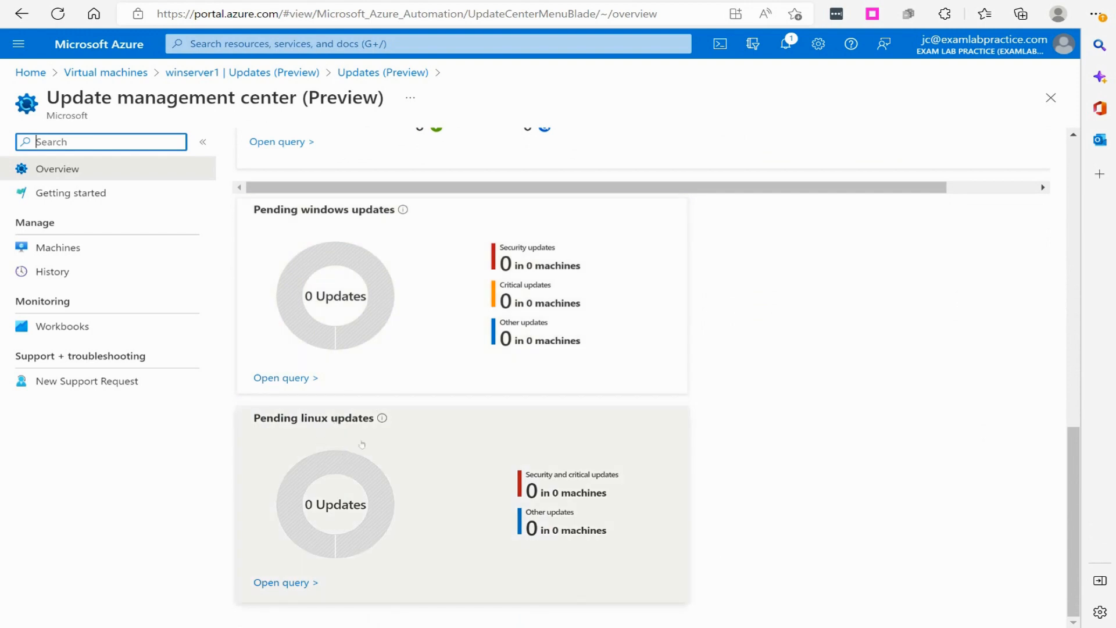
scroll(440, 355, "up", 1)
scroll(440, 355, "up", 10)
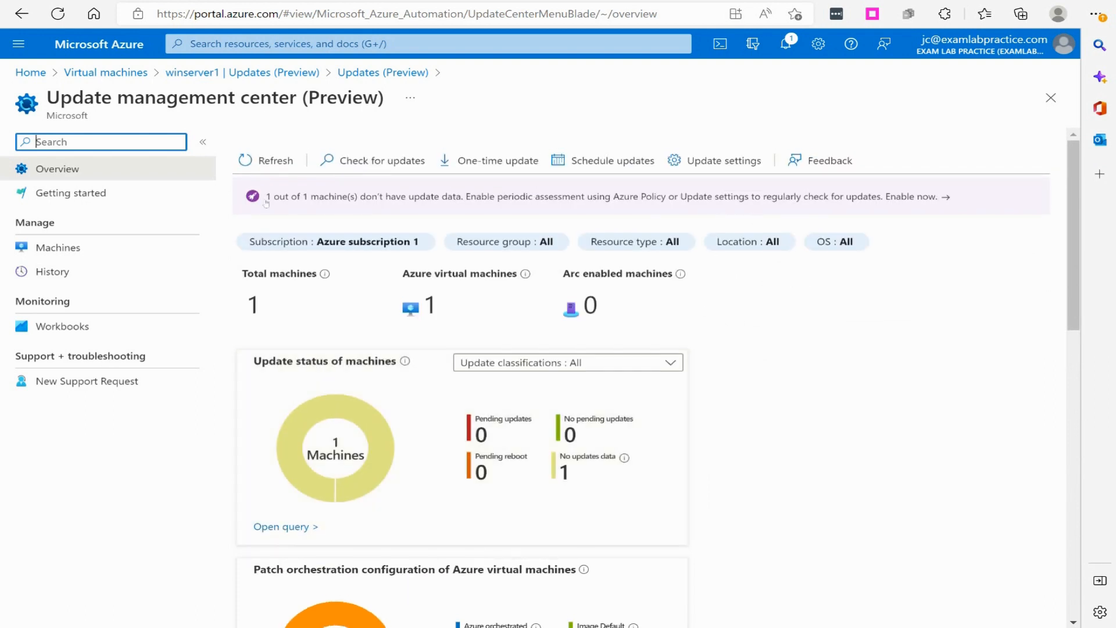
List the machines in the Update management center and open winserver1's pending updates to review them
left_click(105, 247)
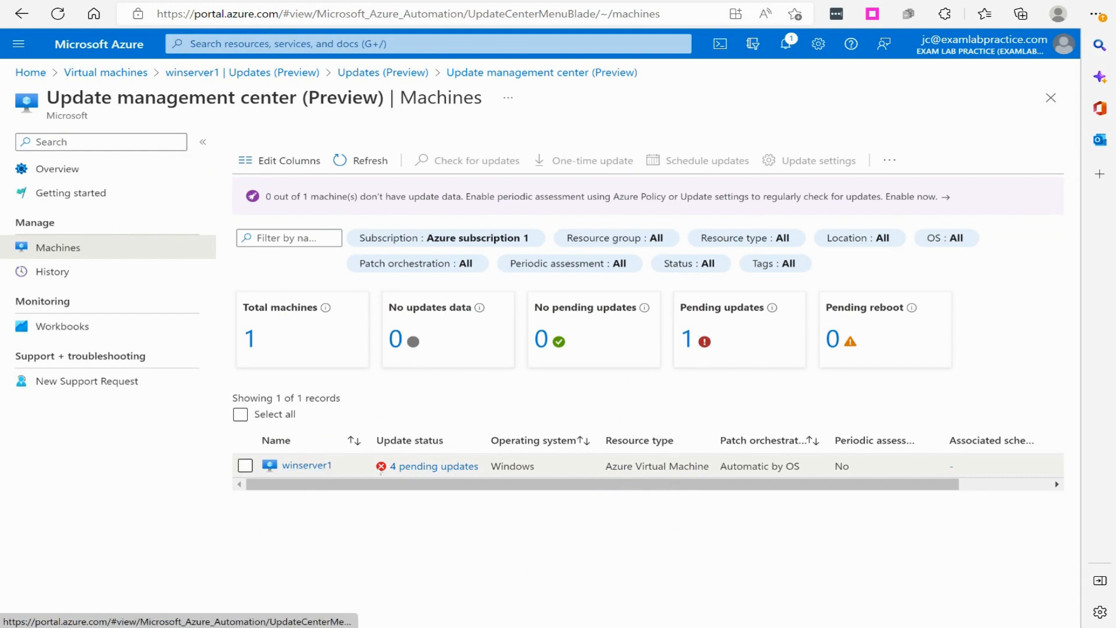
left_click(409, 466)
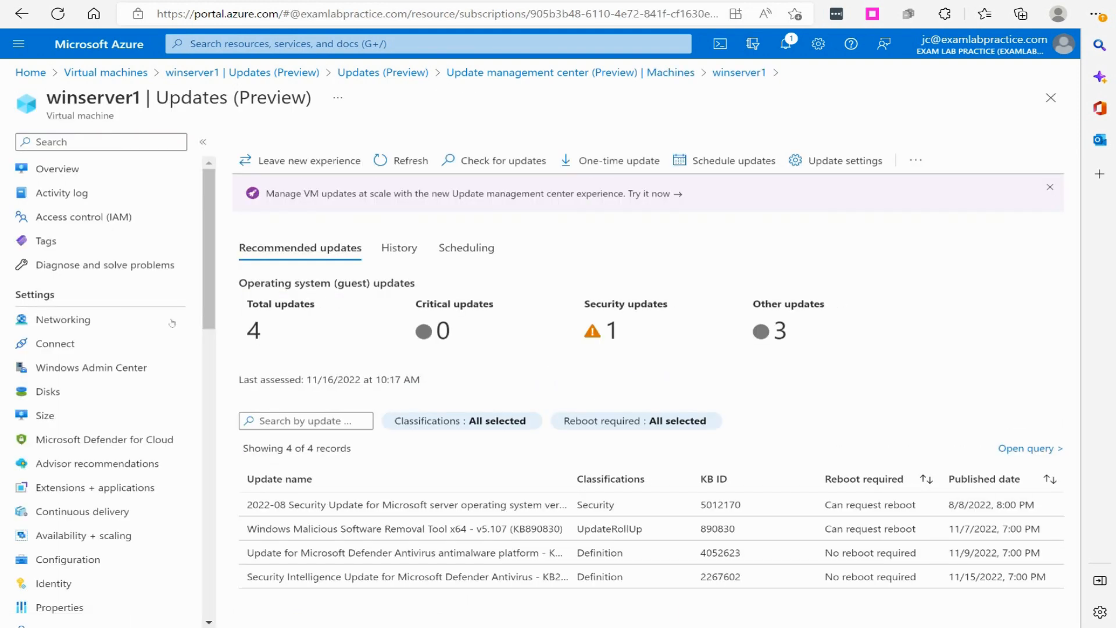
scroll(108, 360, "down", 5)
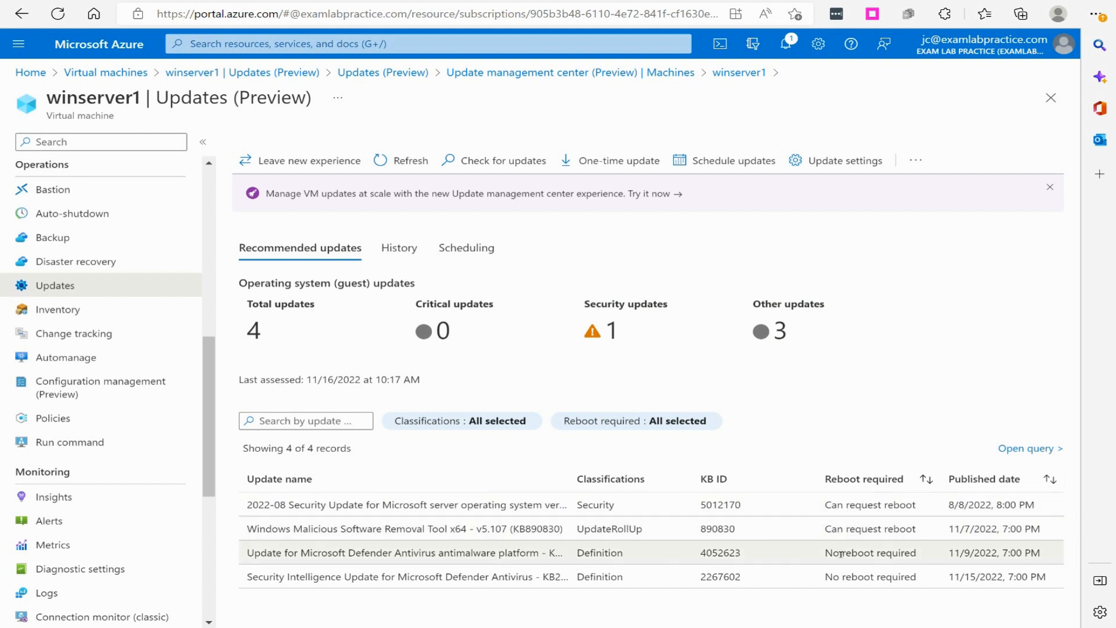
Begin a one-time update installation, select winserver1 as the target machine and proceed to choosing updates
left_click(613, 158)
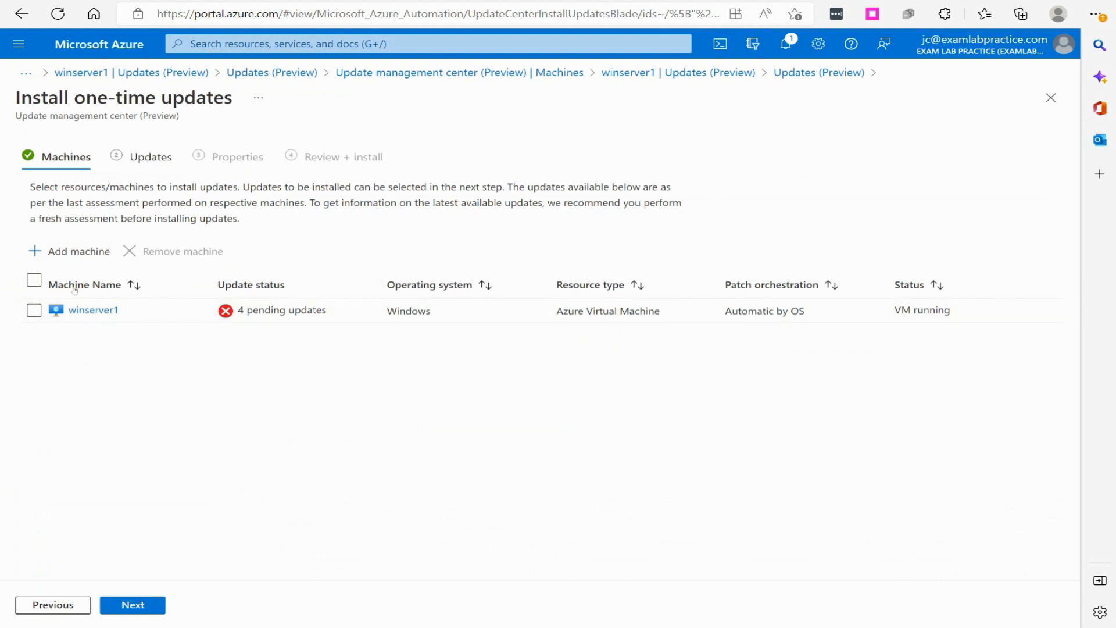
left_click(34, 310)
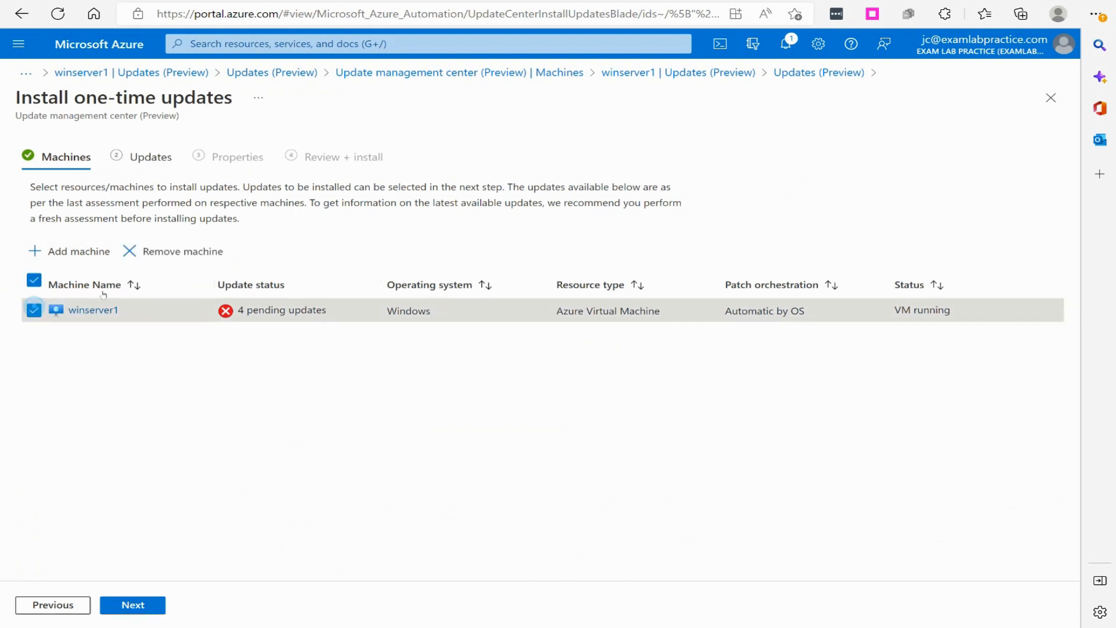
left_click(142, 603)
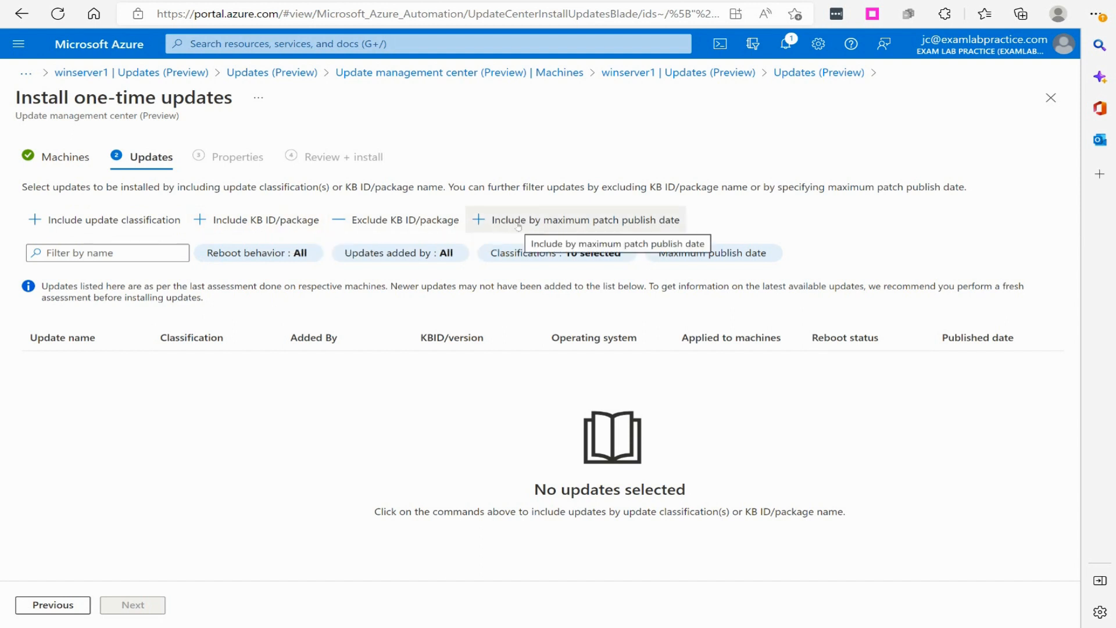
Include all update classifications for the Windows server in the one-time installation, without a maximum patch publish date, and proceed to its properties
left_click(588, 221)
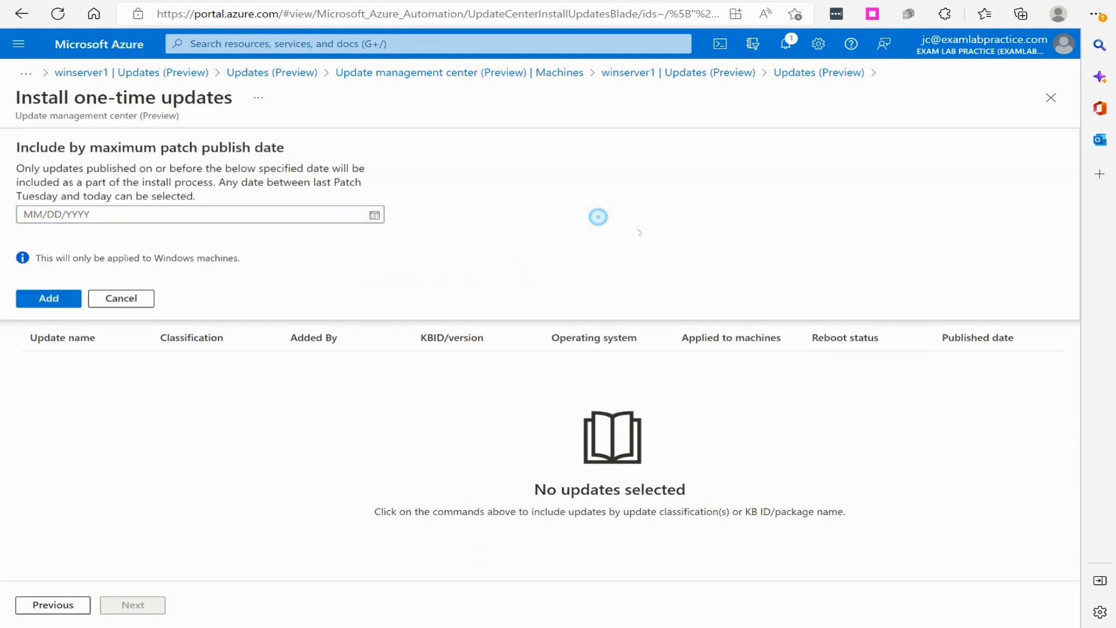
left_click(135, 292)
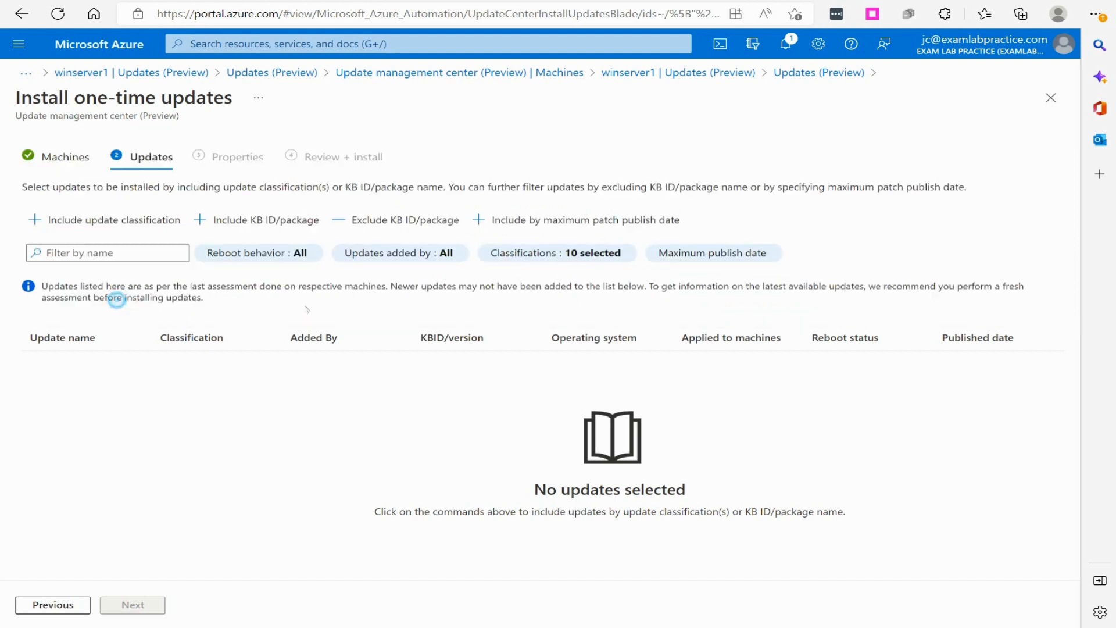
left_click(132, 219)
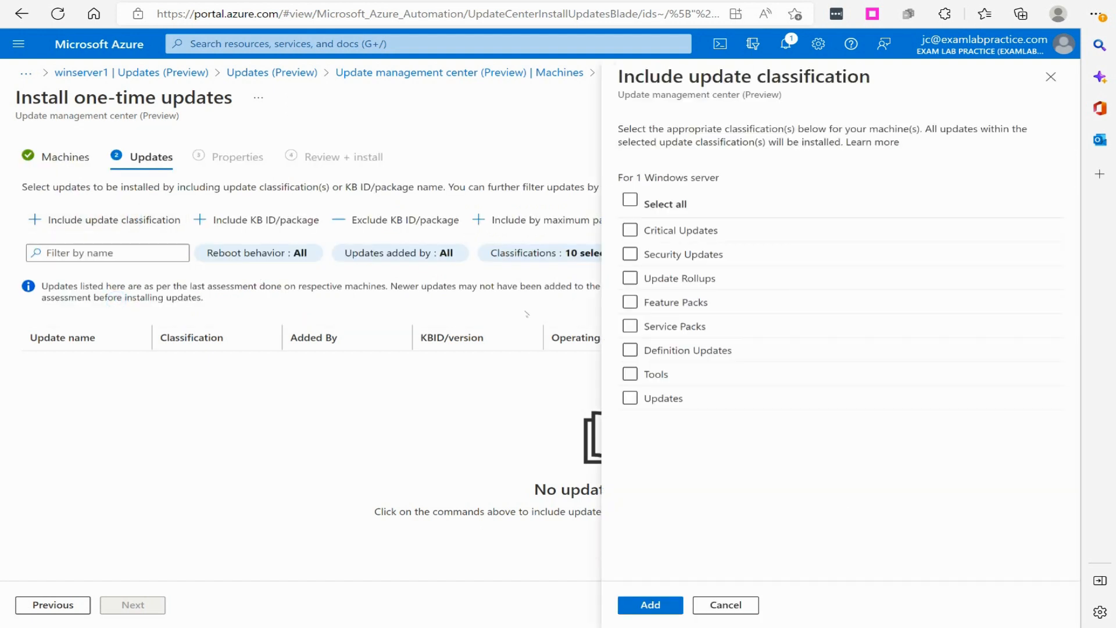
left_click(630, 200)
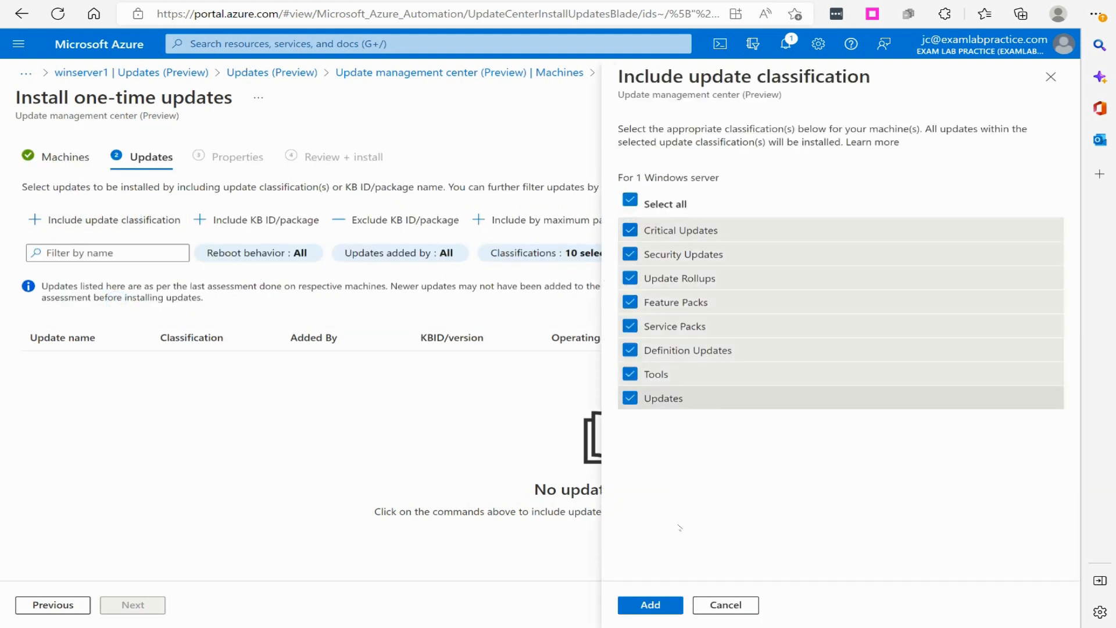
left_click(651, 605)
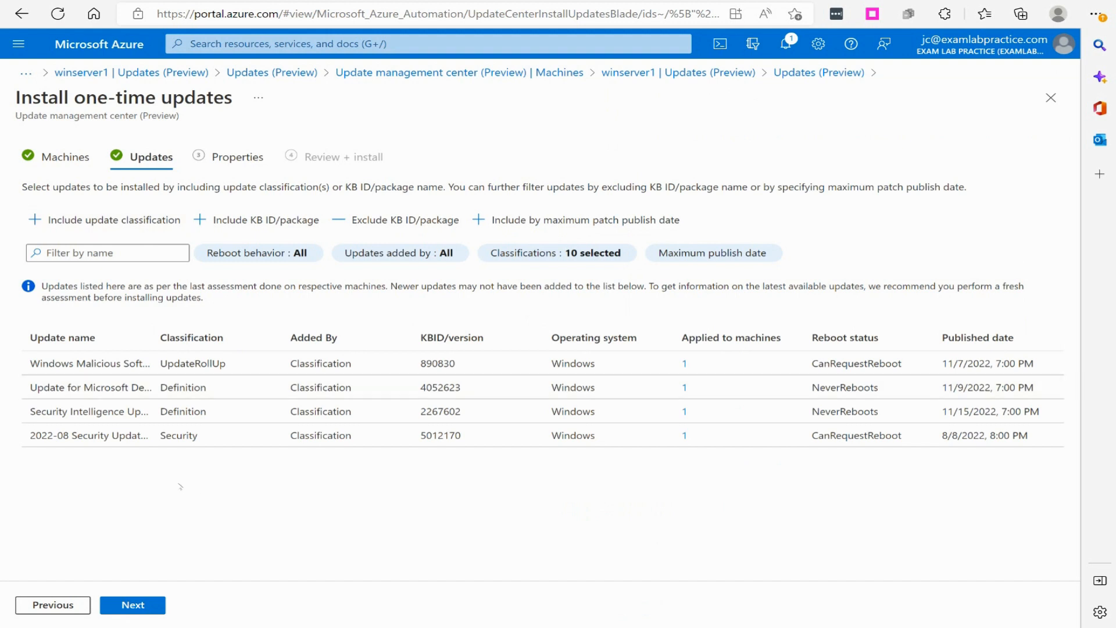
left_click(133, 220)
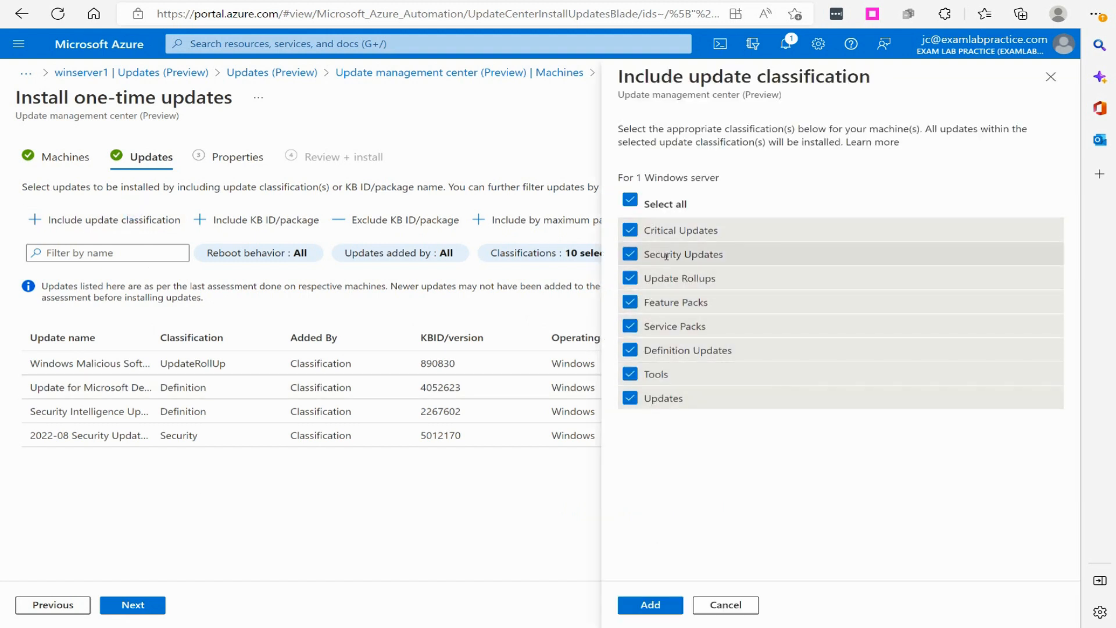
left_click(724, 604)
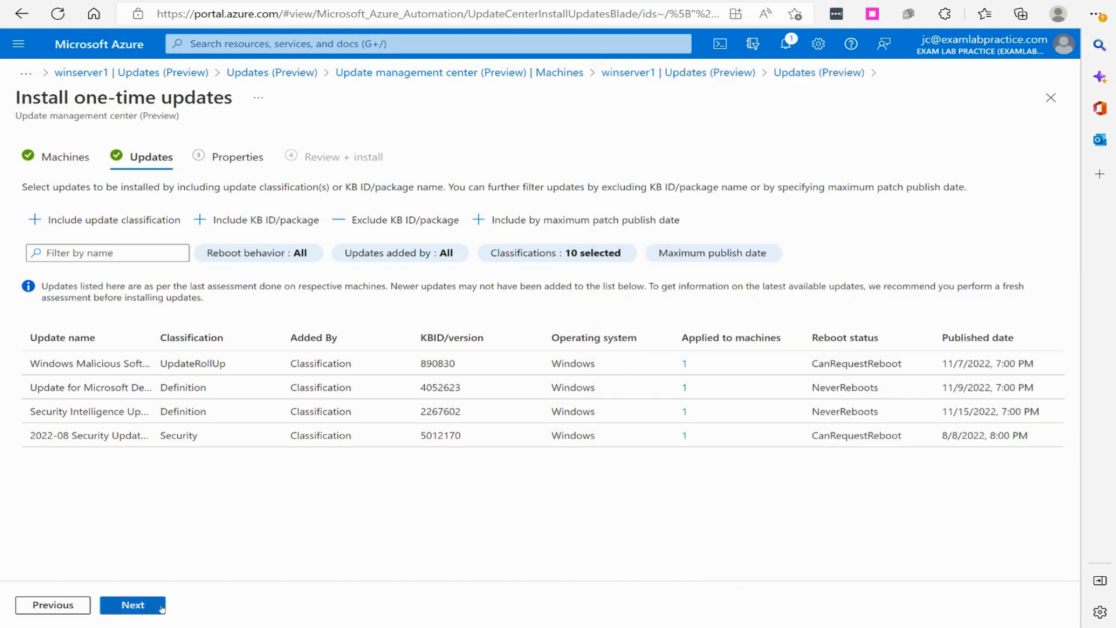
left_click(154, 610)
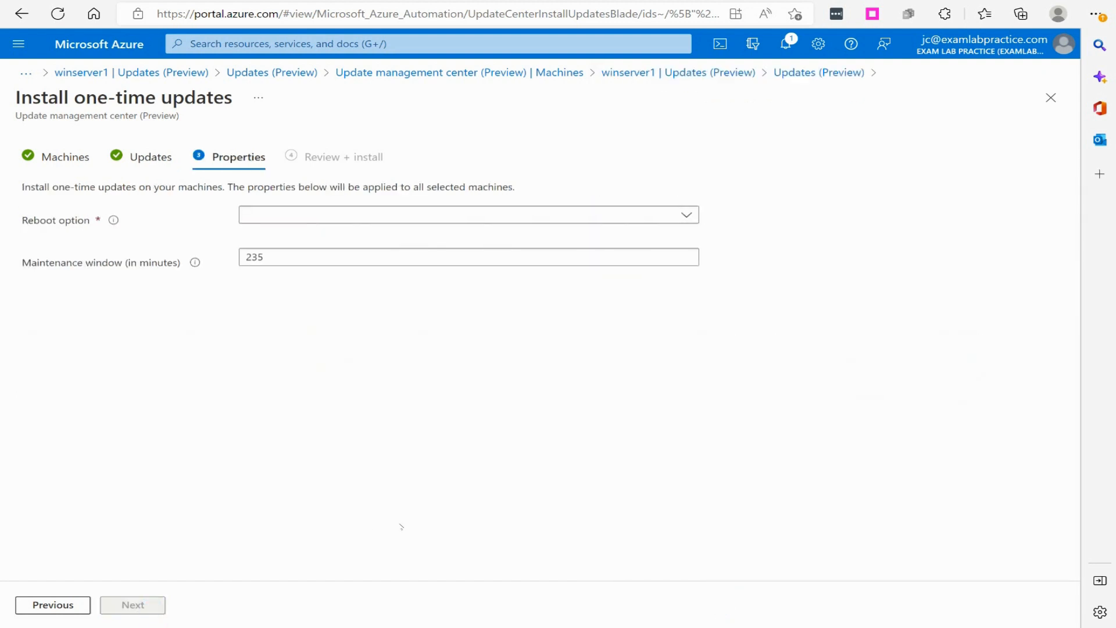
Set the reboot option to "Reboot if required" and start installing the one-time updates on winserver1
left_click(261, 221)
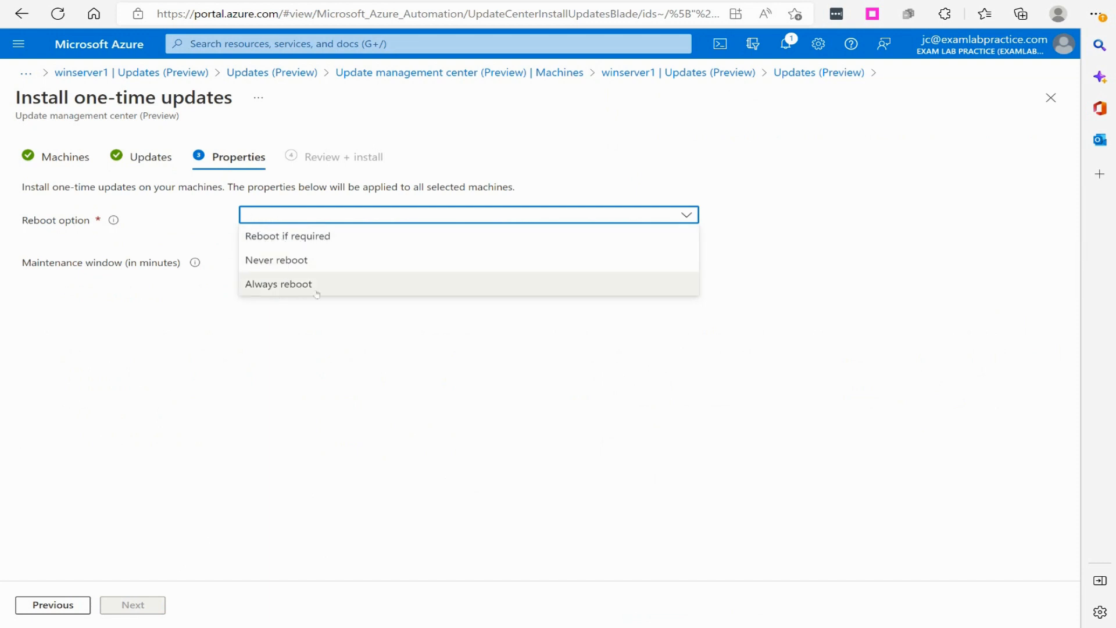
left_click(299, 236)
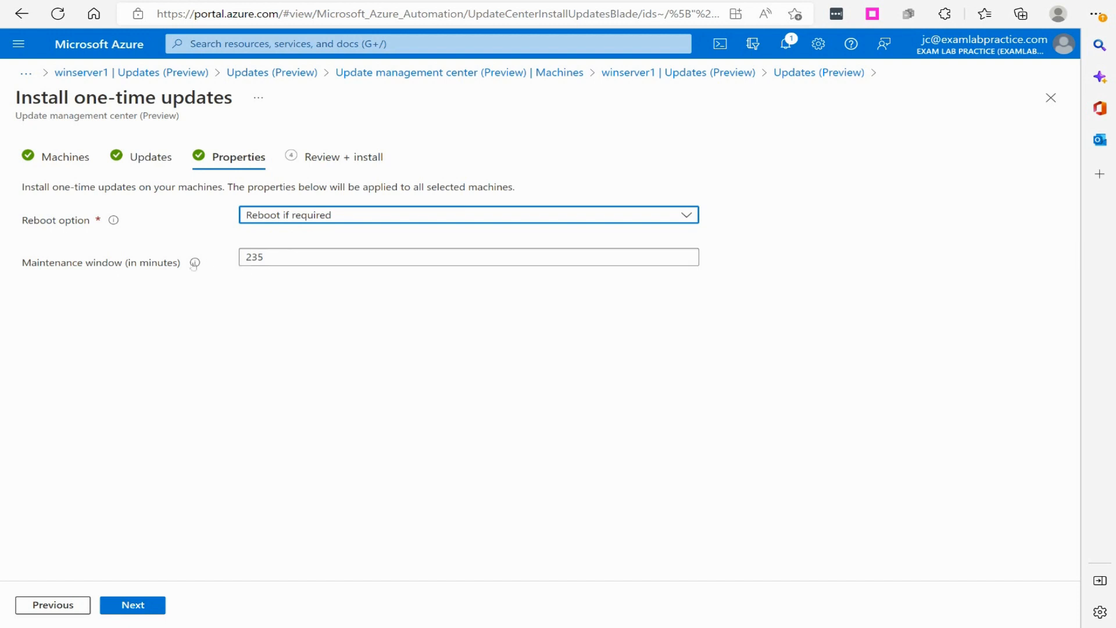
mouse_move(195, 264)
left_click(148, 606)
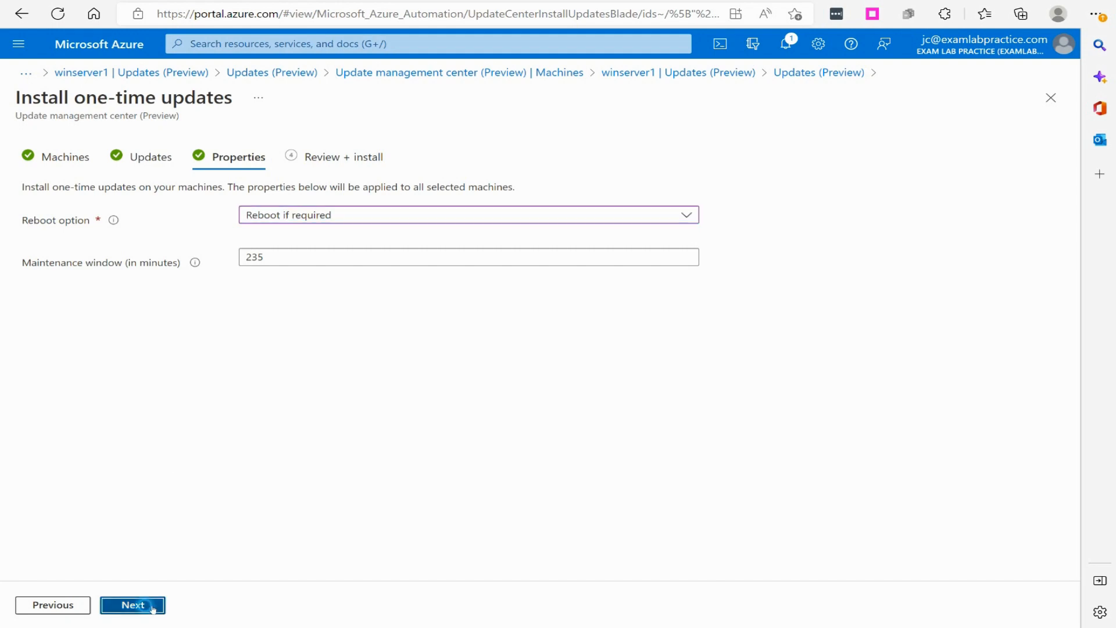
left_click(157, 608)
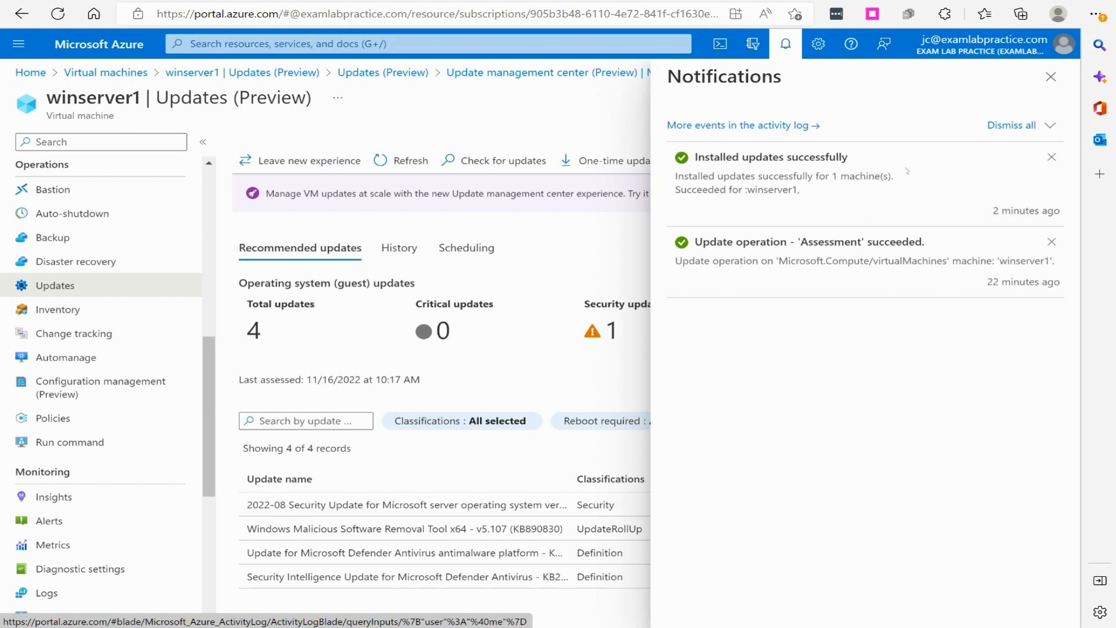
Close the notifications, refresh winserver1's update data, and review its recommended updates, deployment history and scheduling
left_click(1050, 77)
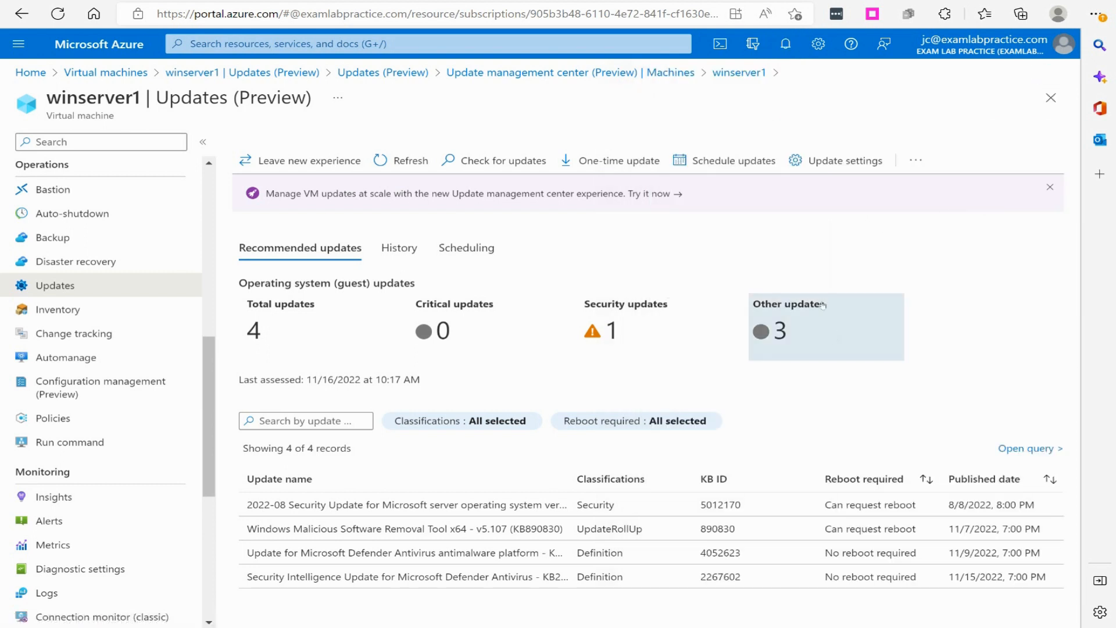
left_click(402, 160)
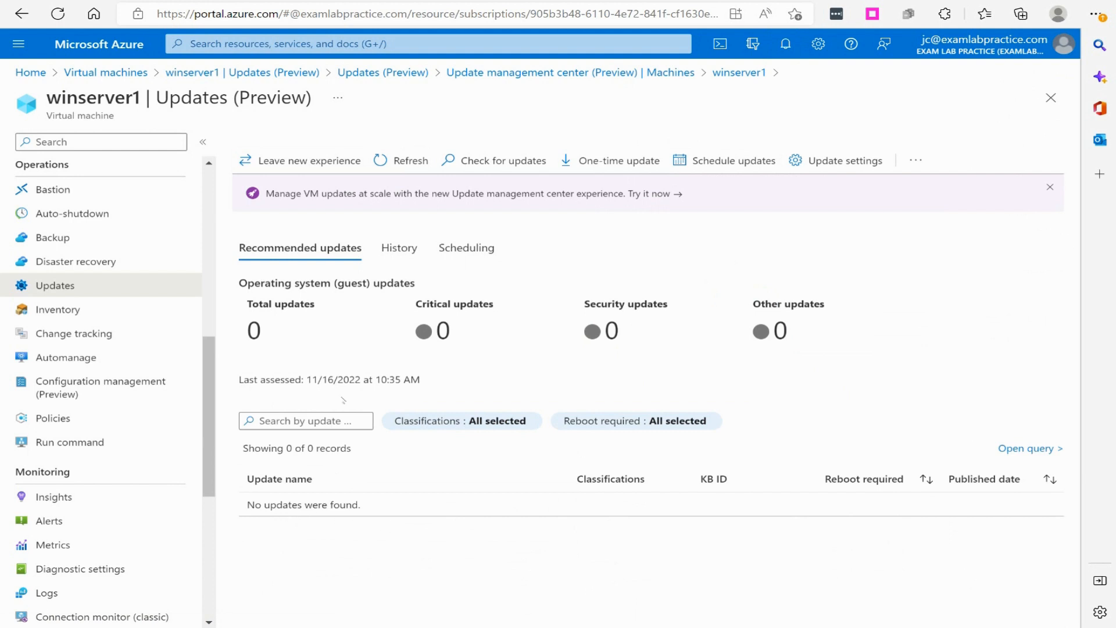
left_click(387, 253)
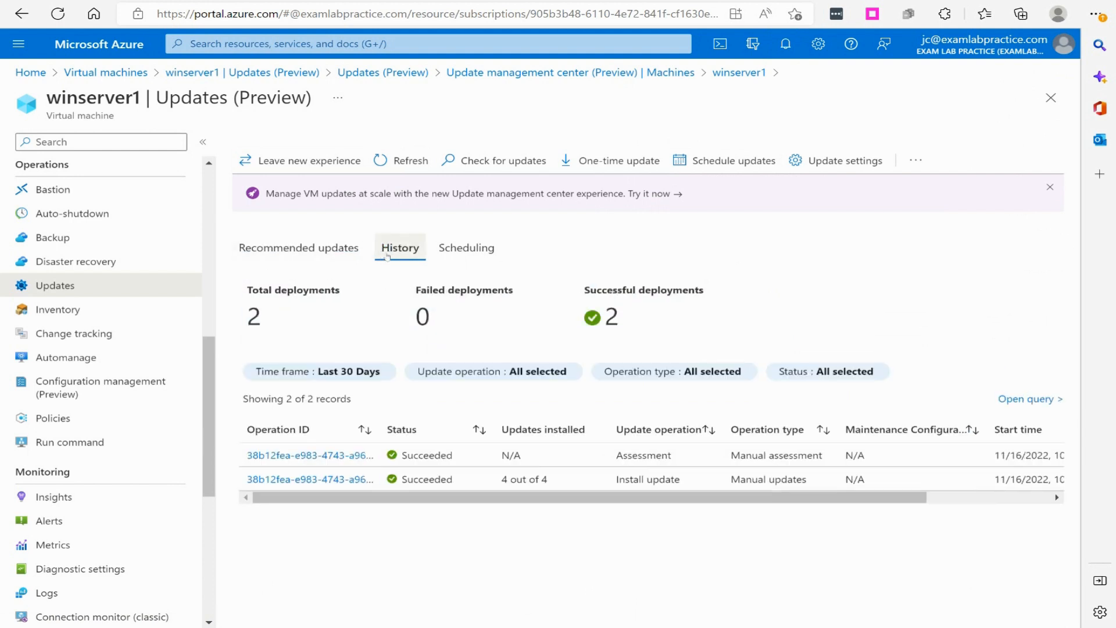
left_click(455, 248)
left_click(302, 237)
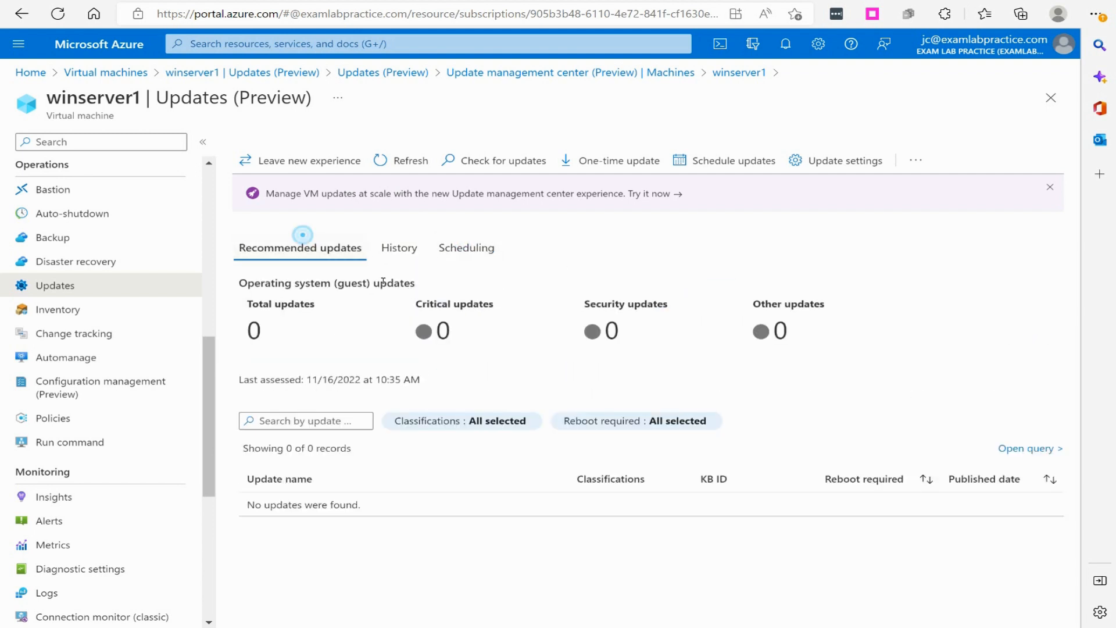